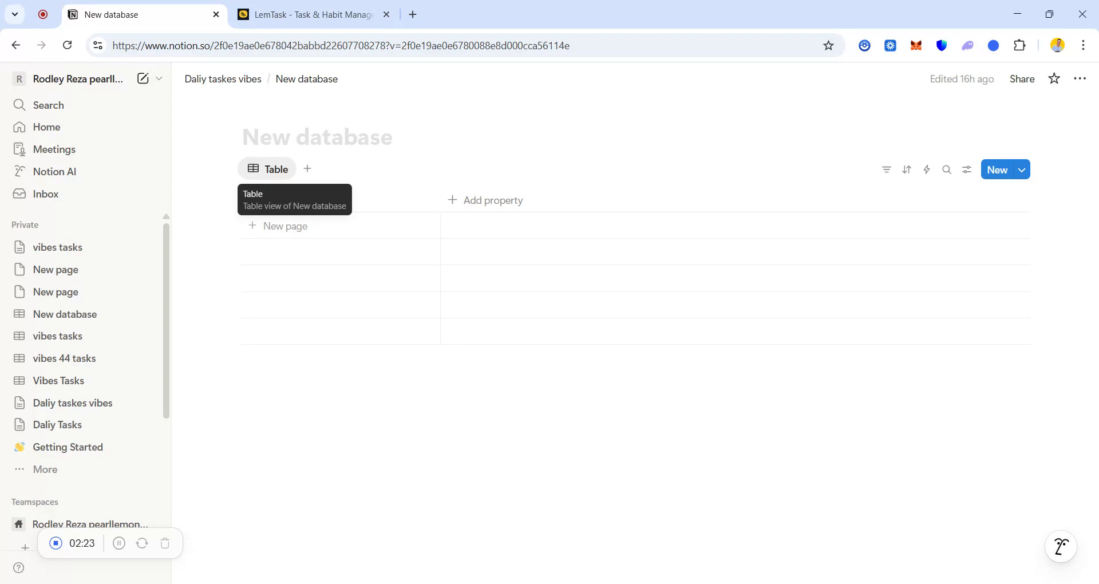
Name the new database "task" and add an empty first row to its table.
click(309, 170)
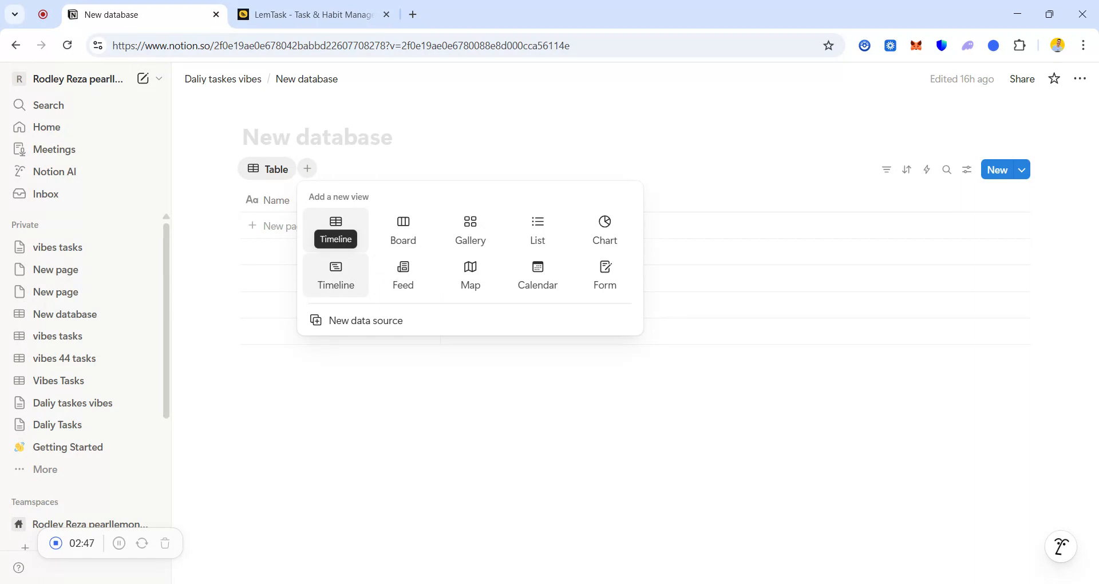
click(653, 162)
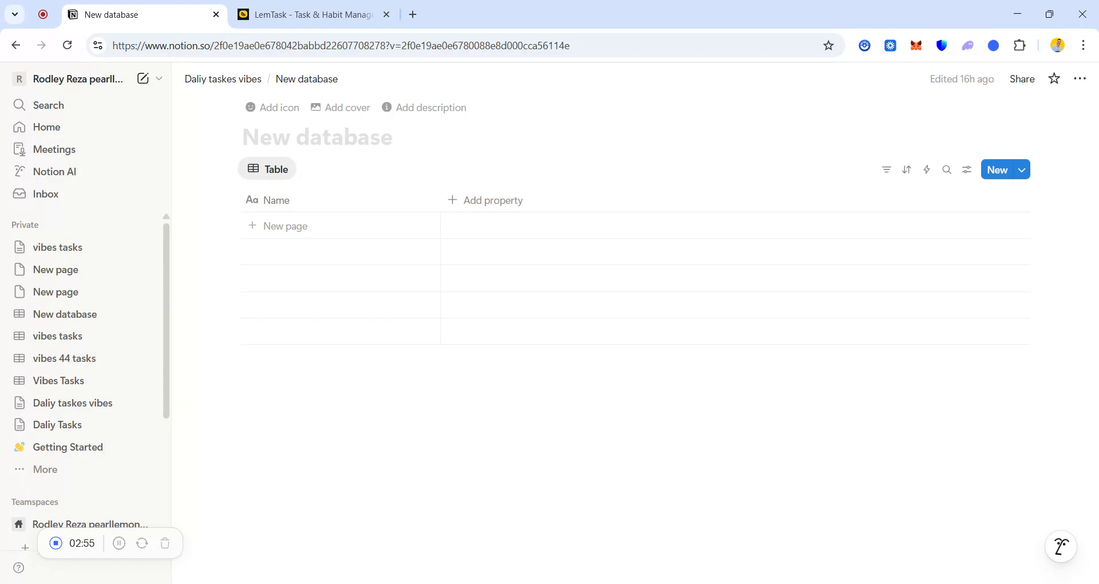
text(task)
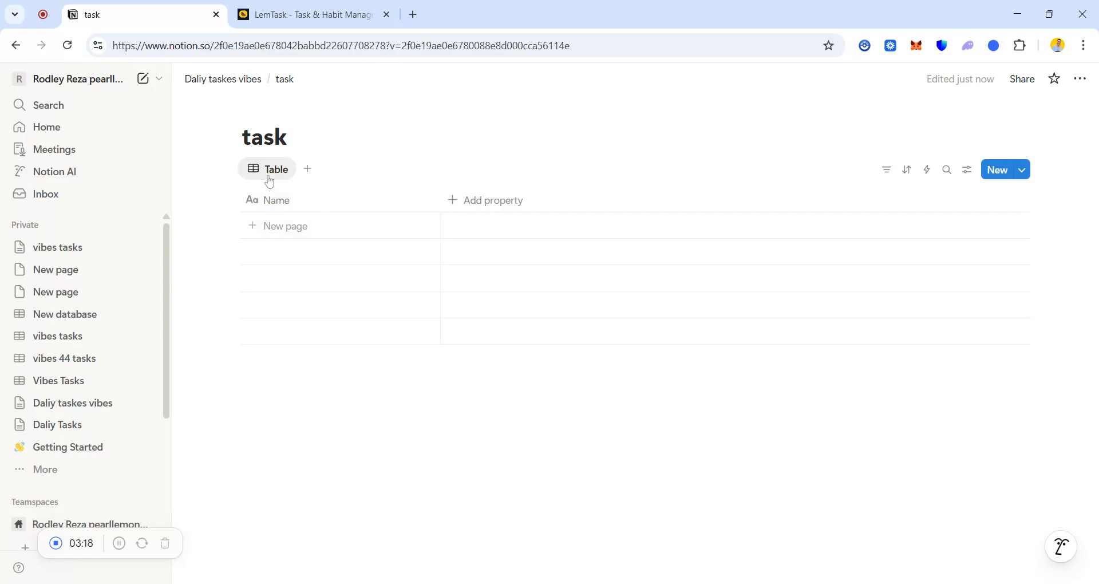
click(273, 227)
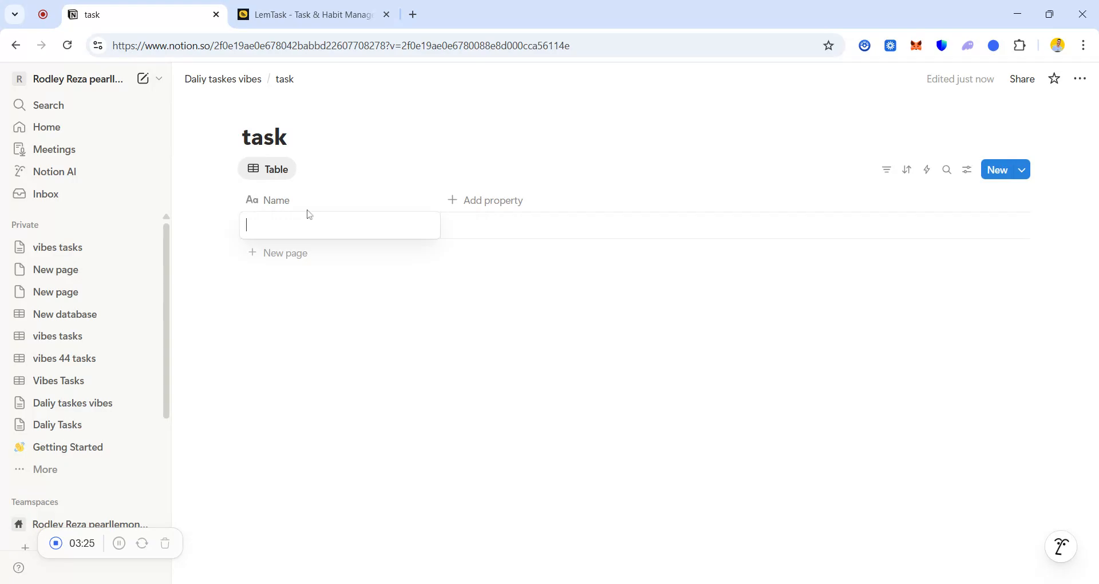
key(Escape)
Add the suggested Due Date property and a Status property to the task table.
click(465, 200)
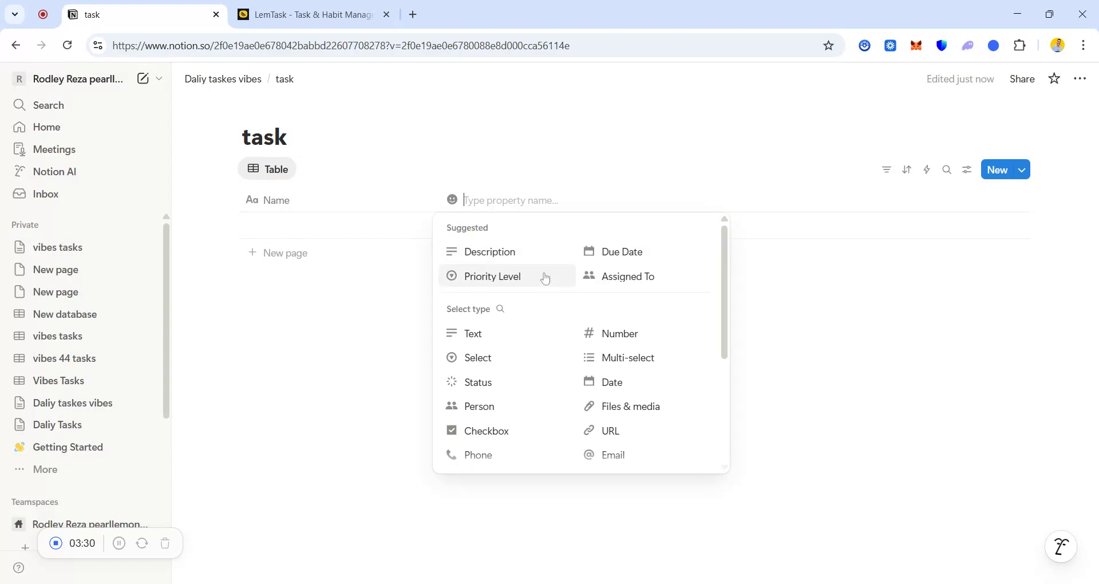
click(608, 256)
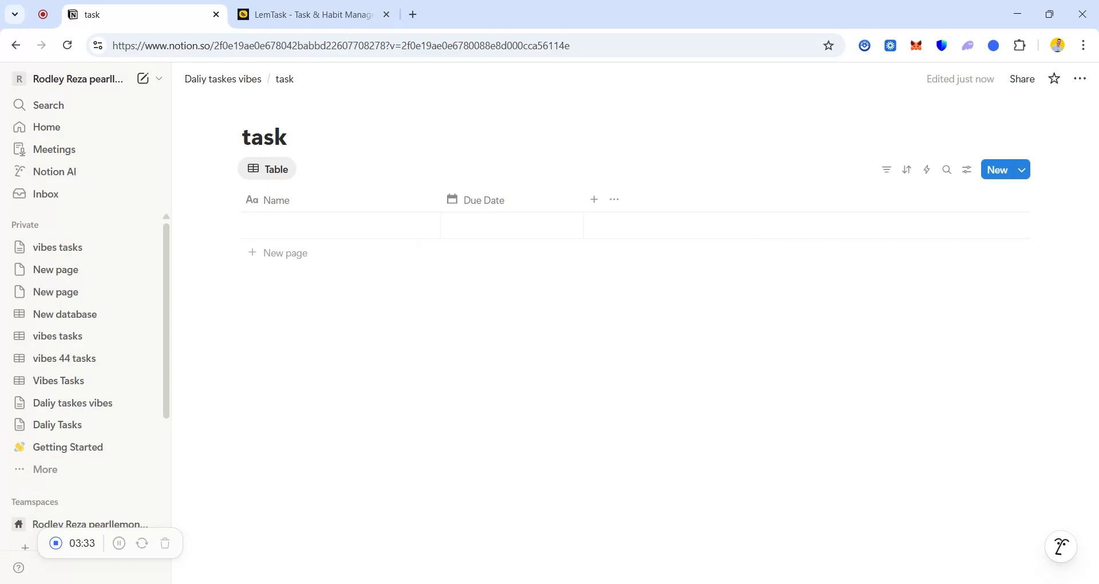
click(594, 200)
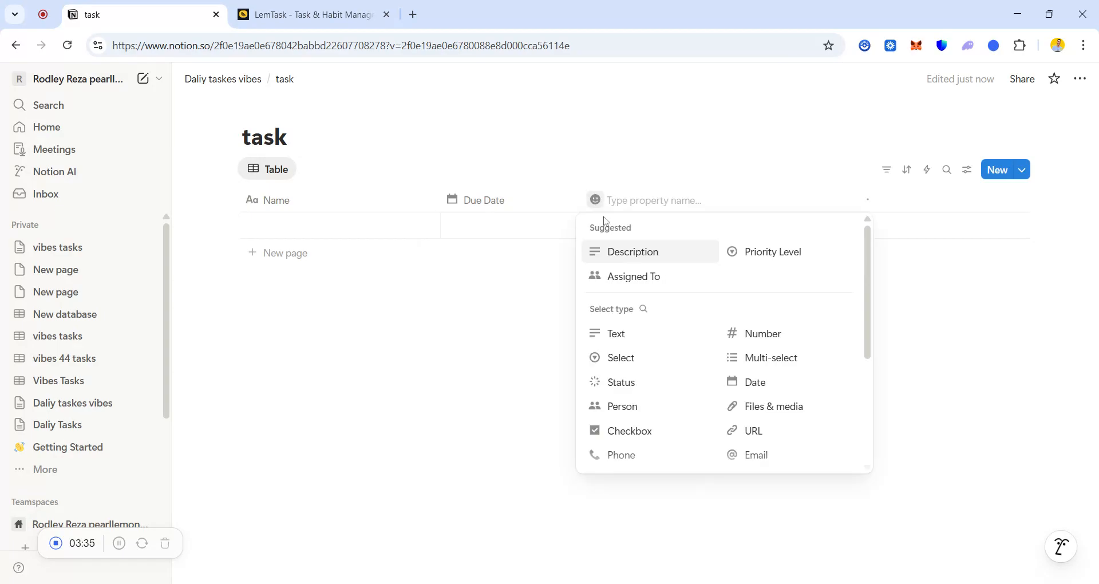
click(651, 387)
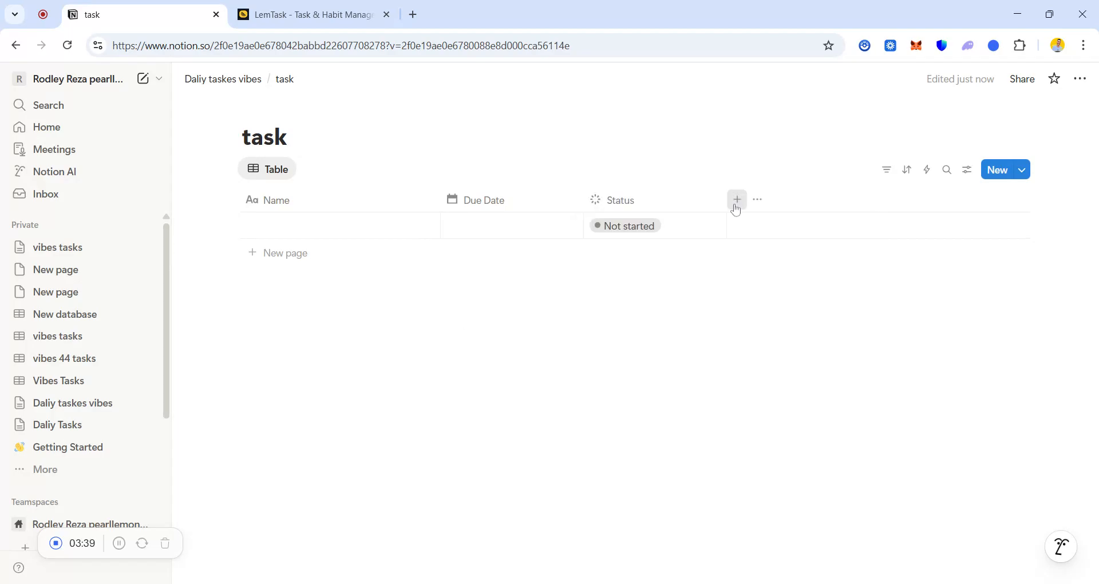
Add the suggested Priority Level property after the Status column.
click(736, 200)
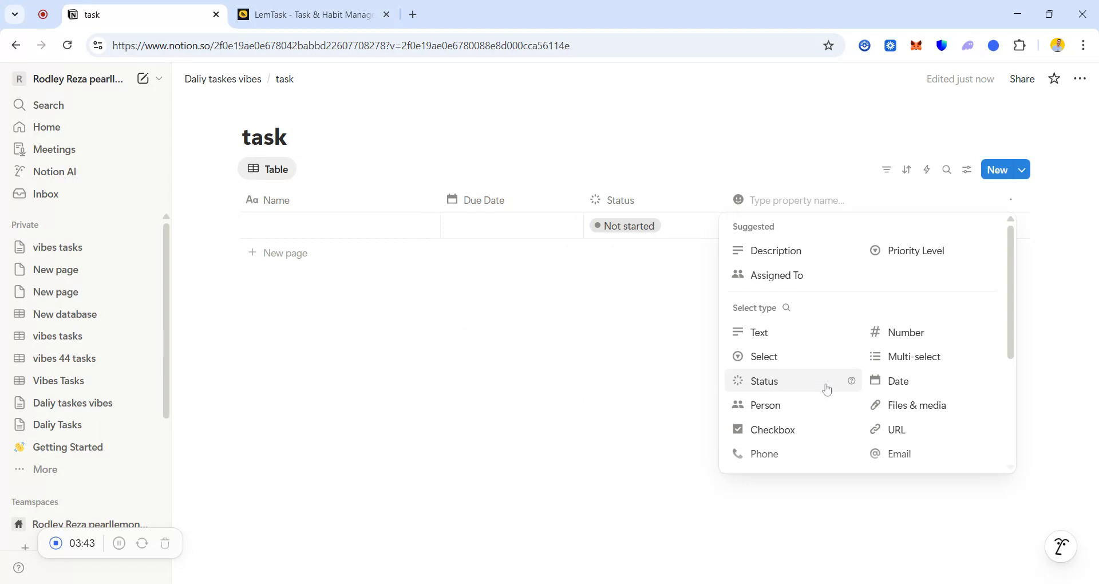
scroll(847, 383, down, 1)
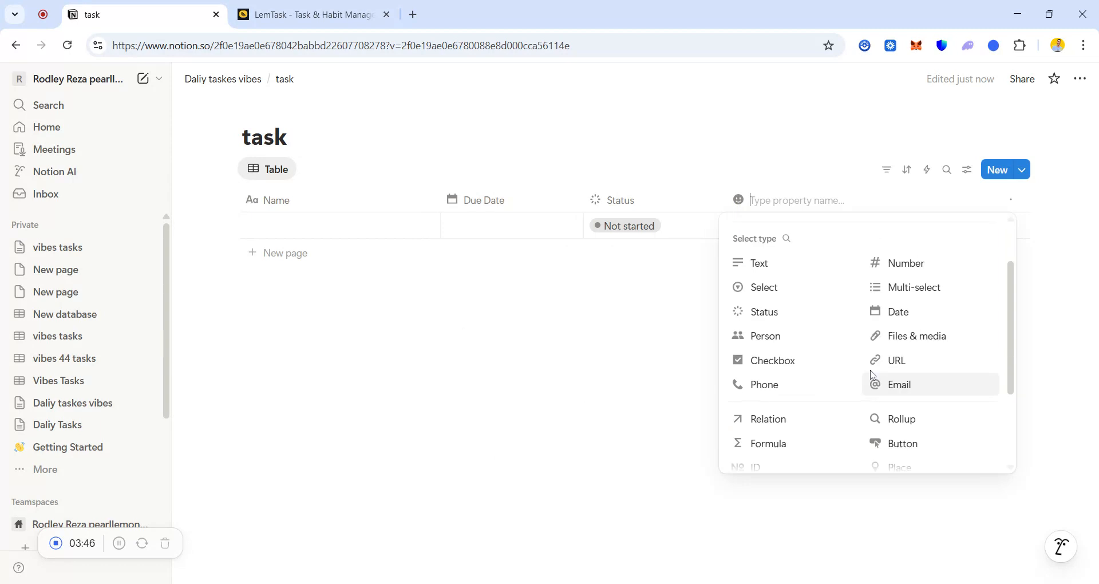
scroll(907, 258, up, 1)
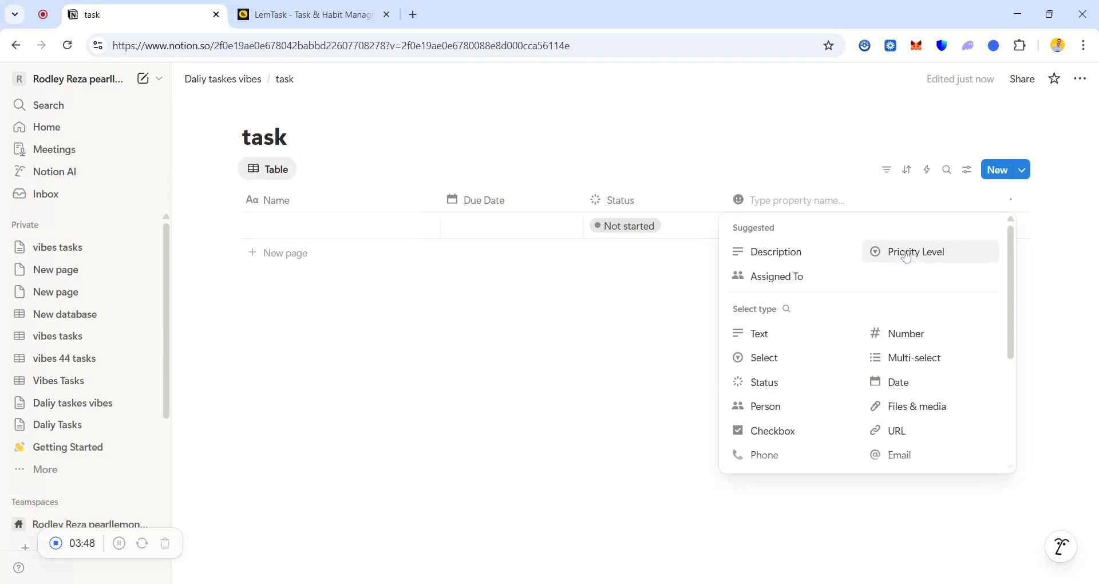
click(907, 258)
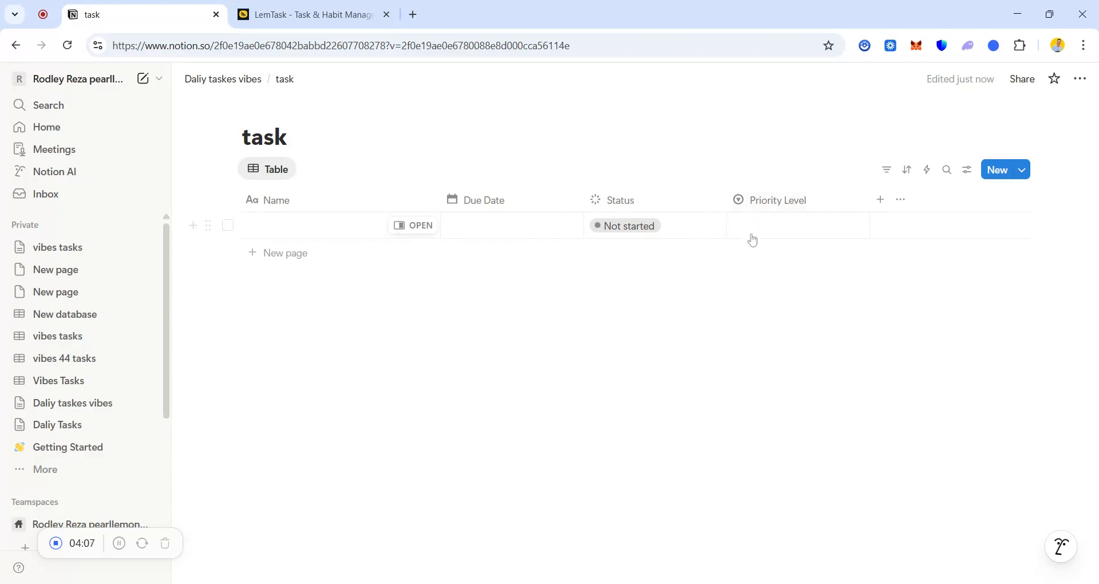
Name the empty first row "work" and add a second row named "gym".
click(270, 228)
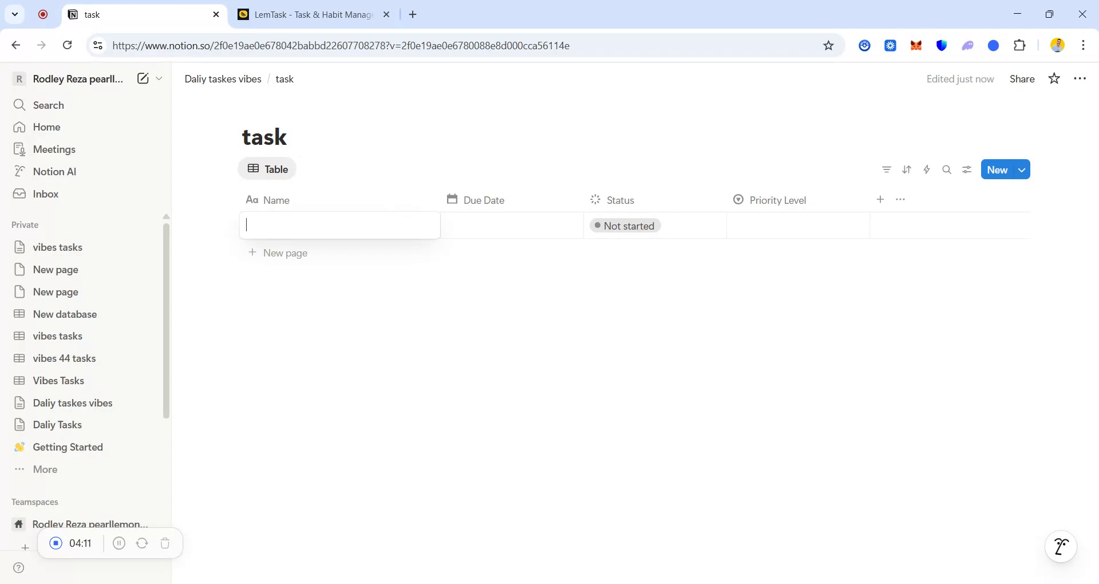
text(work)
key(Return)
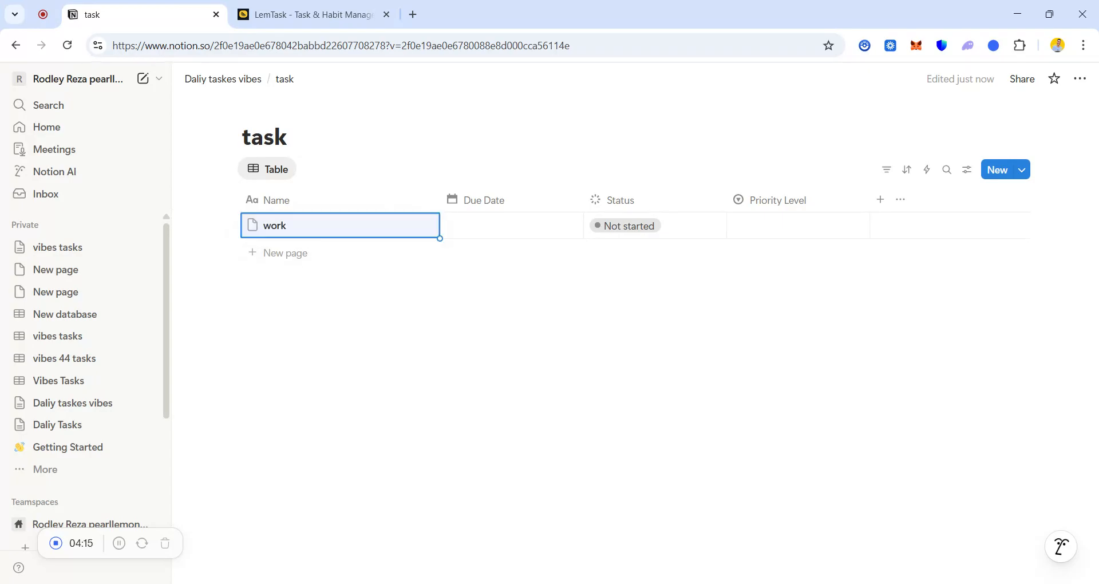
click(302, 254)
text(g)
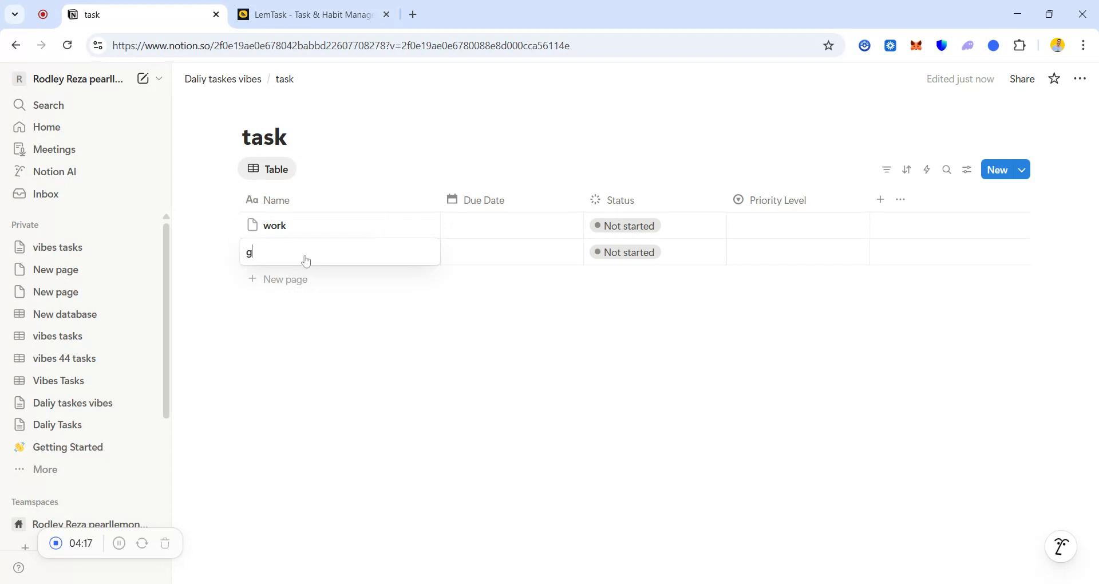
text(ym)
key(Return)
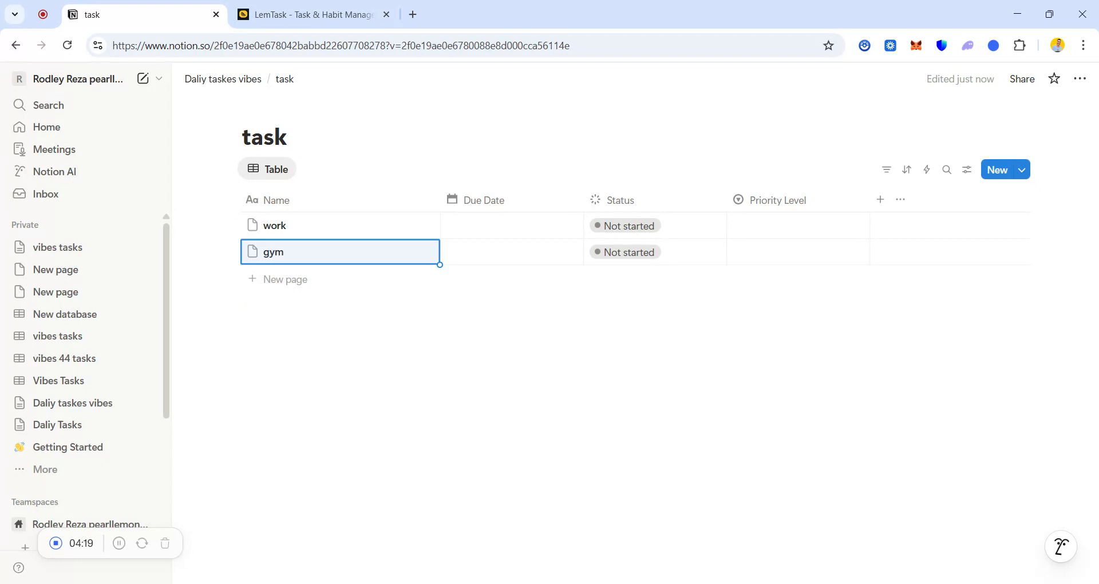
Add a third row named "have a call" to the task table.
click(295, 280)
text(have)
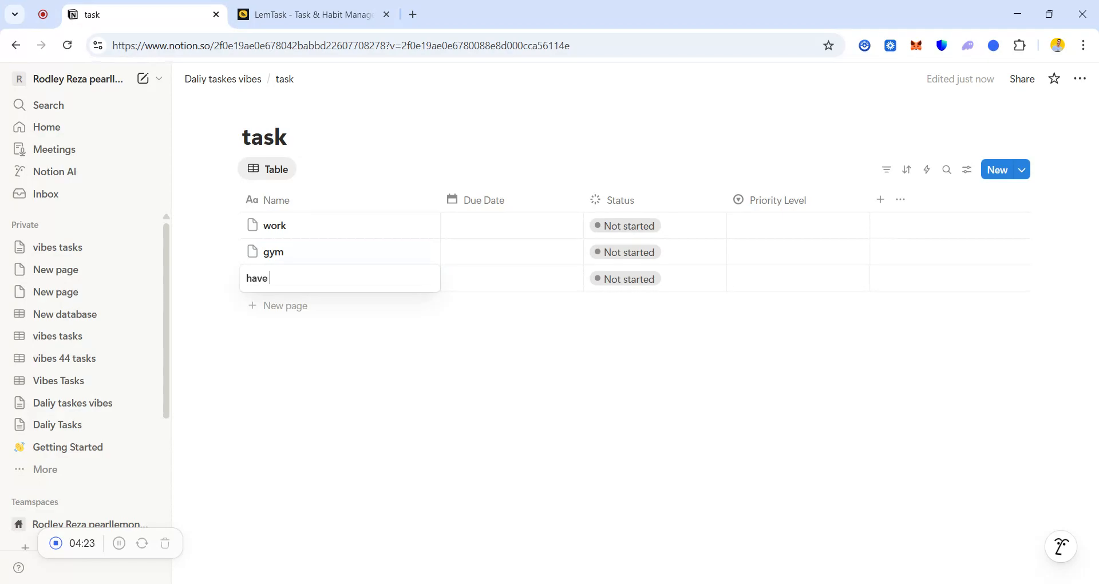
text( a call)
key(Return)
key(Escape)
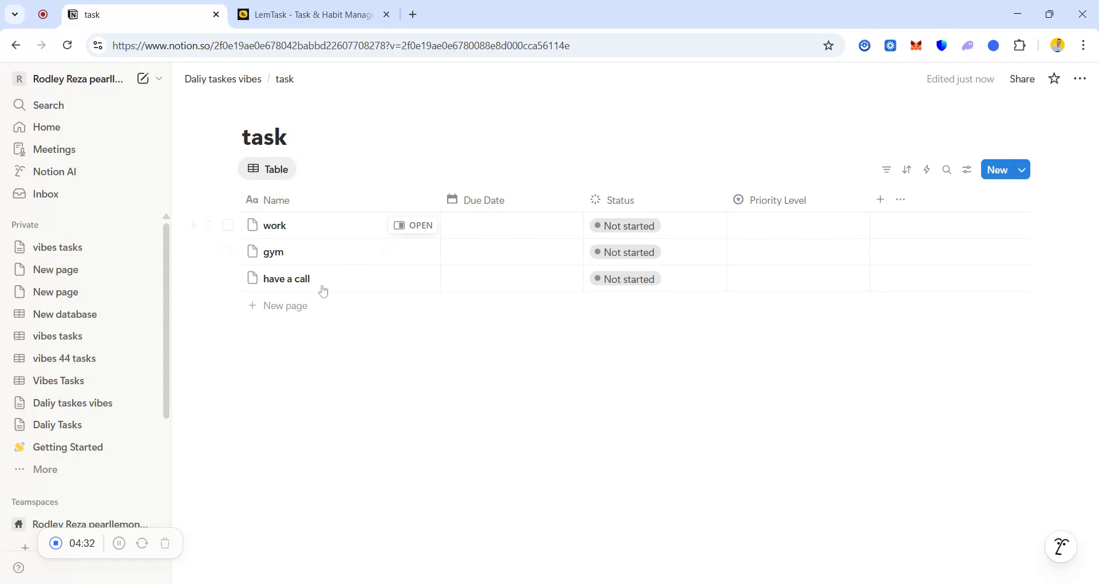
Set the work task's due date to January 23, 2026 and create the priority level "high" for it.
click(496, 229)
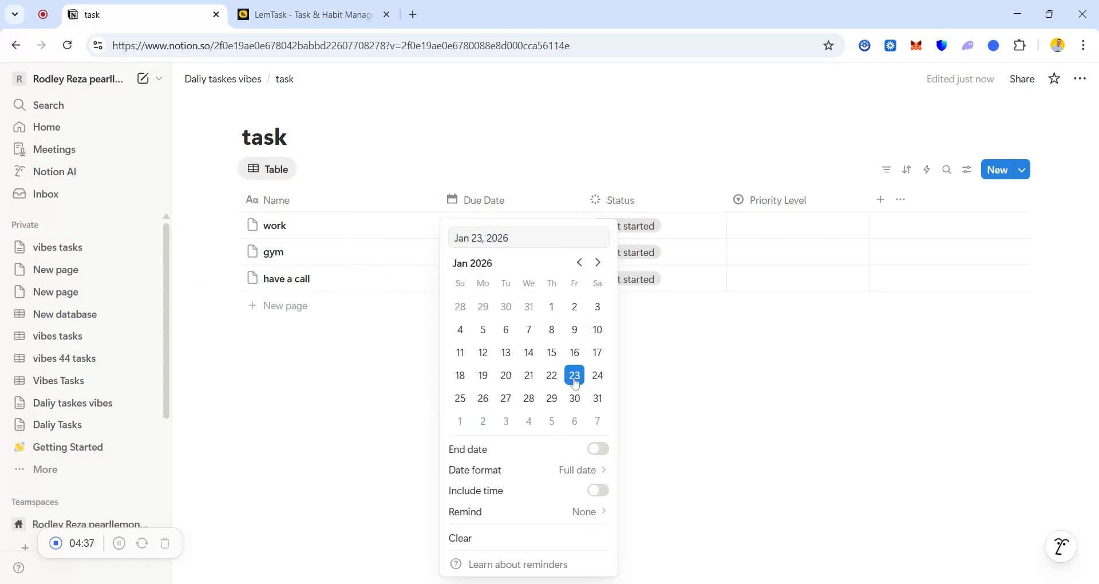
key(Escape)
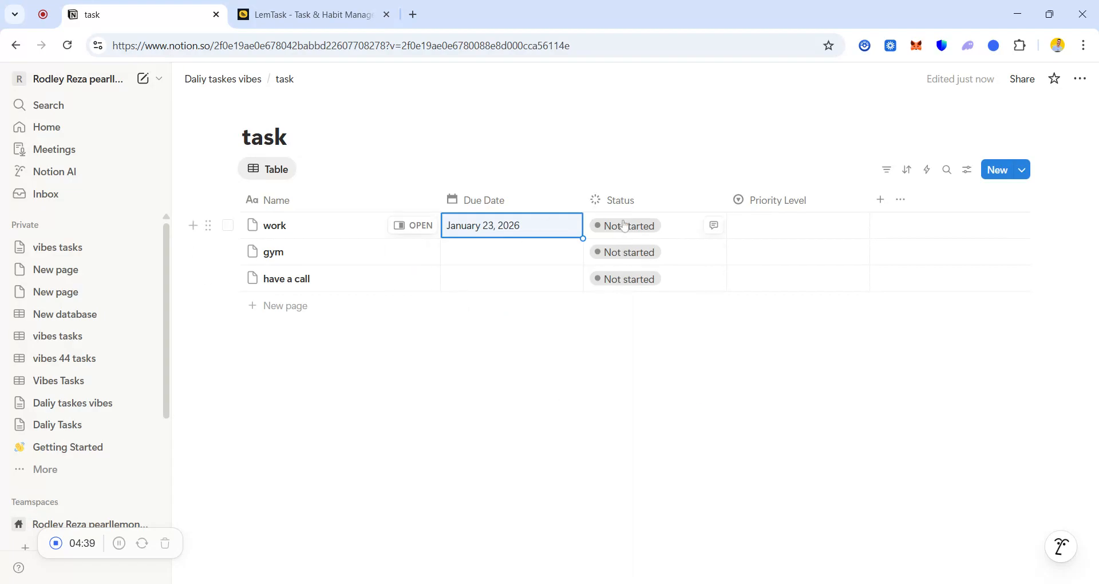
click(768, 227)
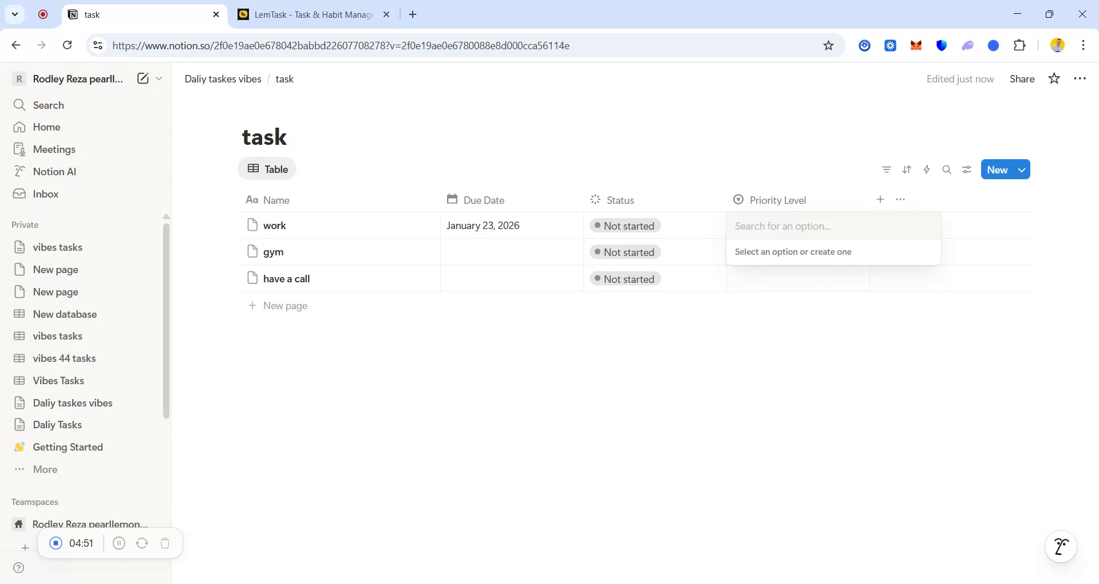
text(hi)
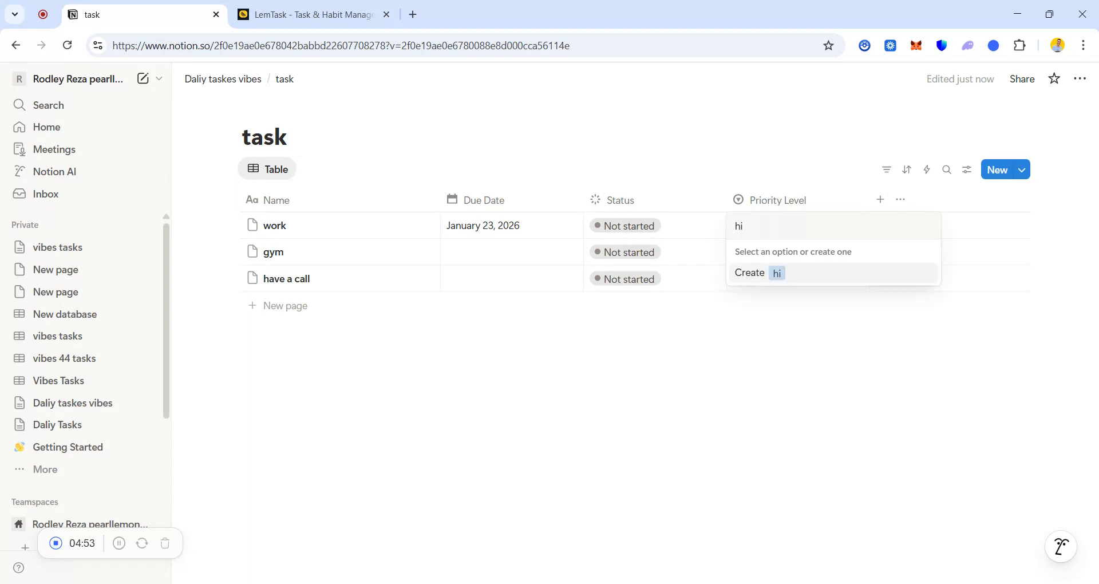
text(gh)
click(765, 272)
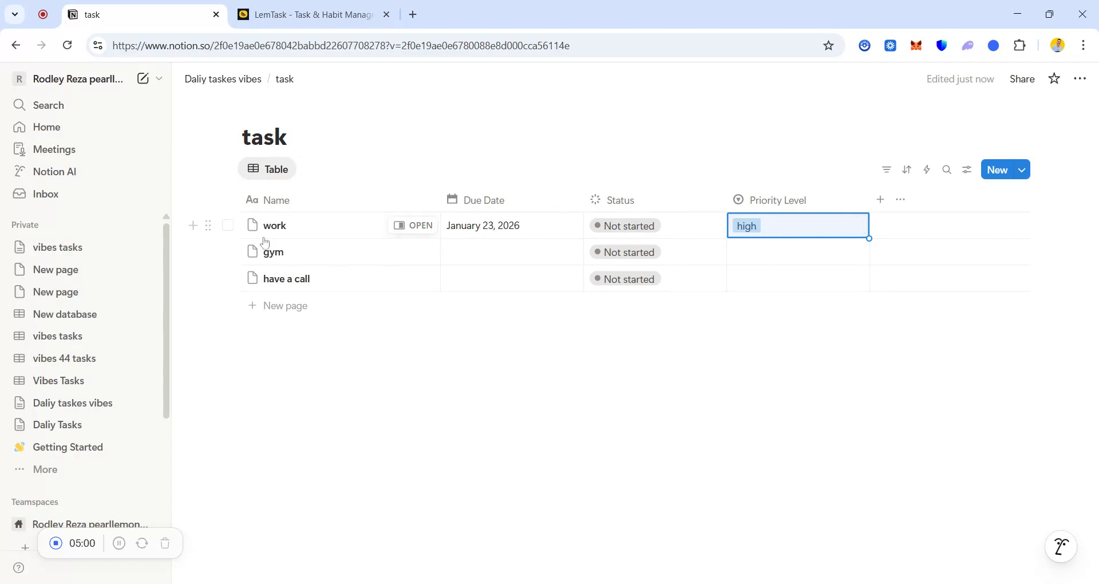
Move the work task's status through In progress to Done.
click(625, 229)
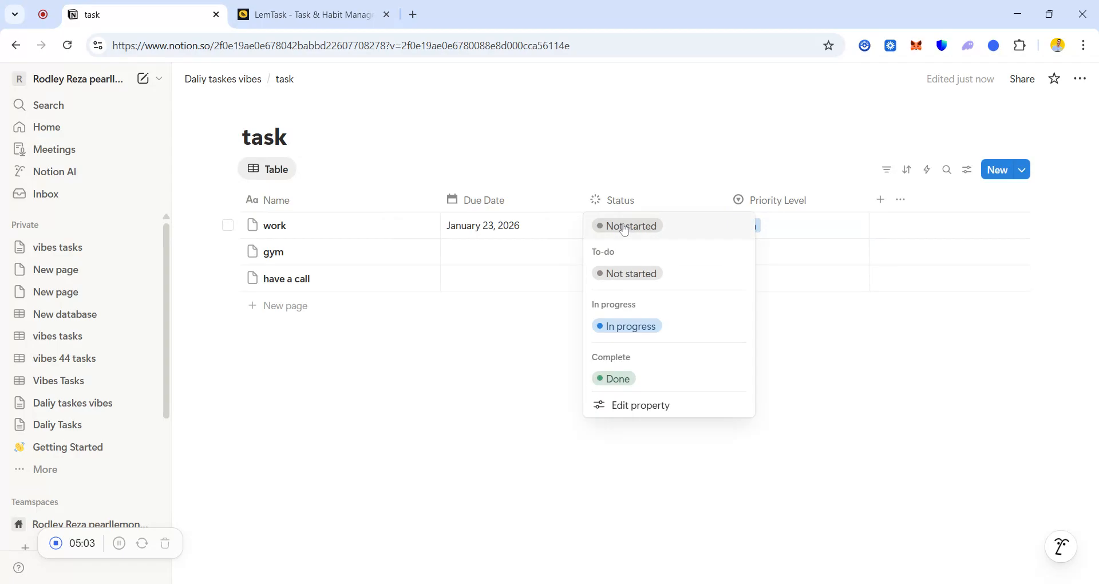
click(630, 326)
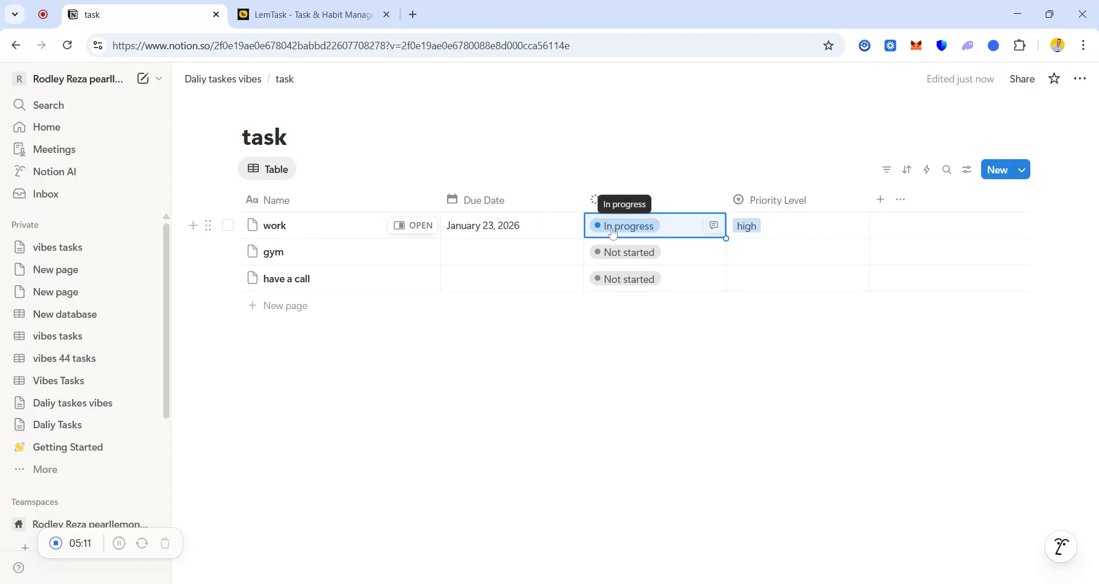
click(676, 229)
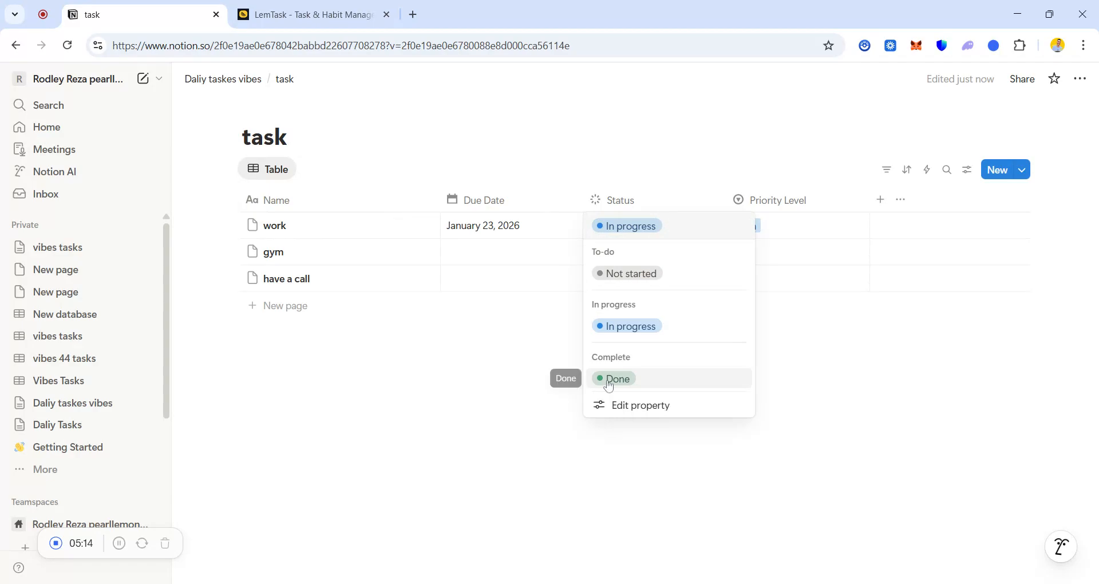
click(603, 388)
key(Escape)
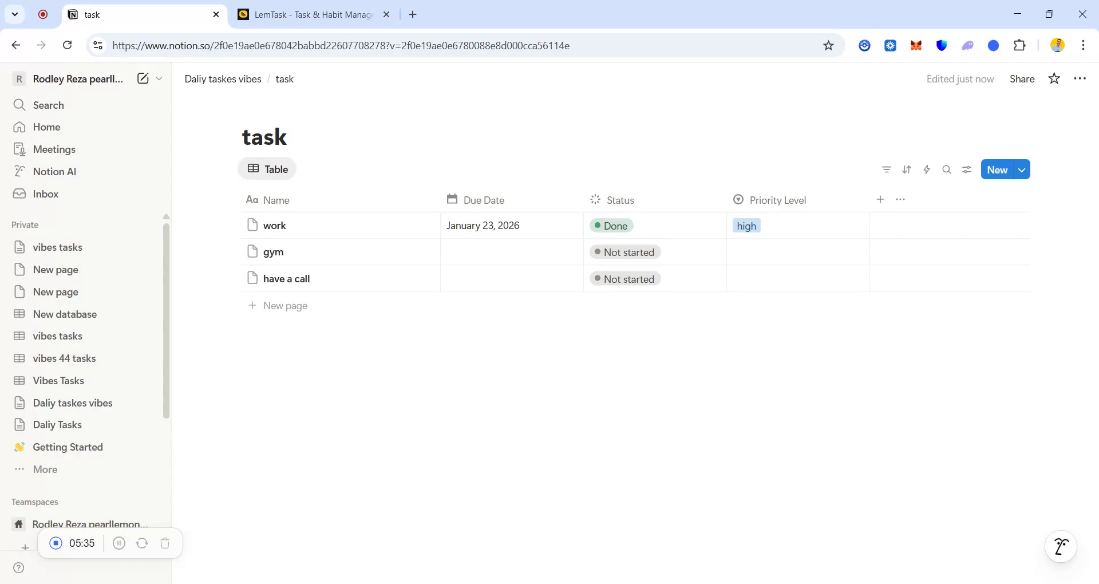
Switch to LemTask in the browser and open its Brain Dump window.
click(279, 16)
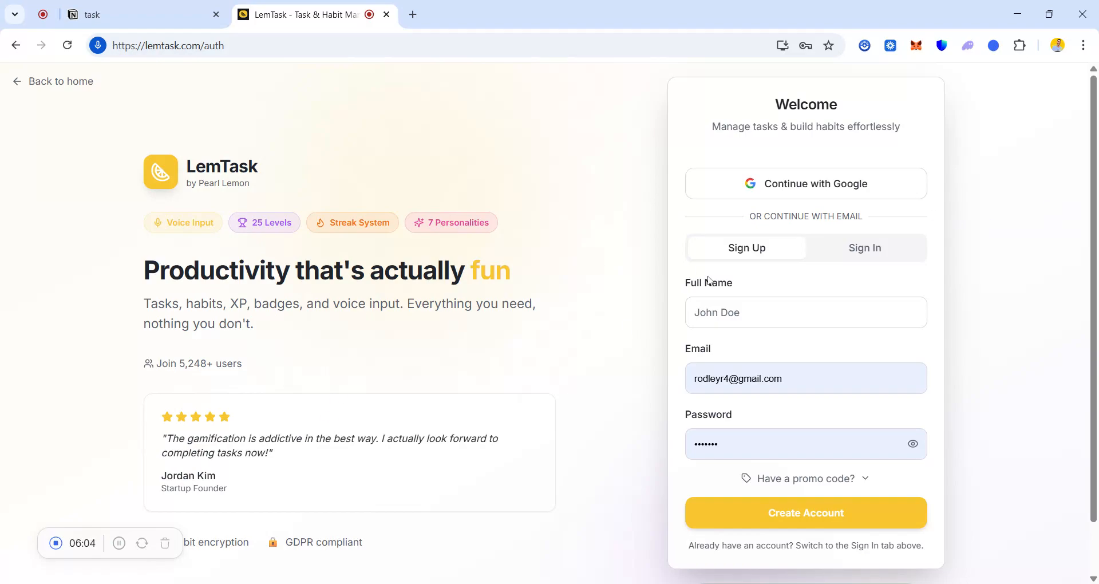
click(117, 544)
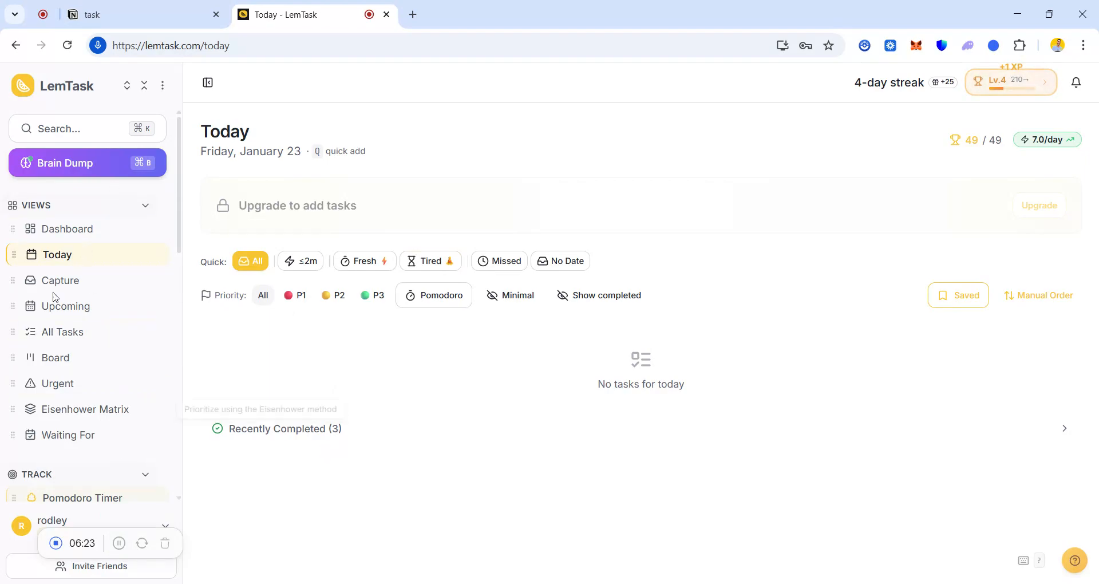
click(99, 174)
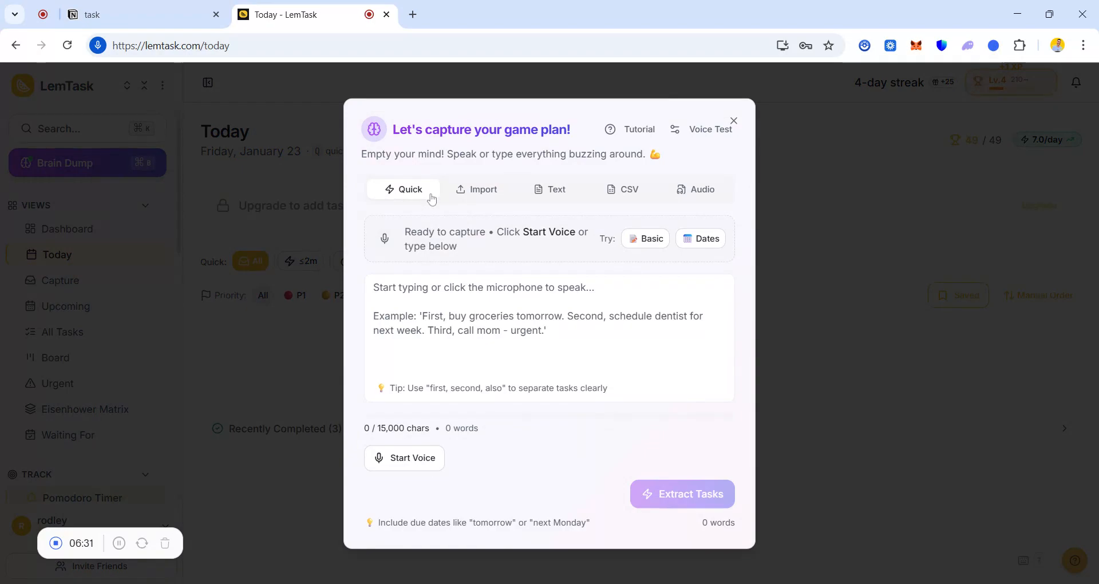
Look through the Import, Text, CSV and Audio capture modes of Brain Dump.
click(478, 195)
click(568, 186)
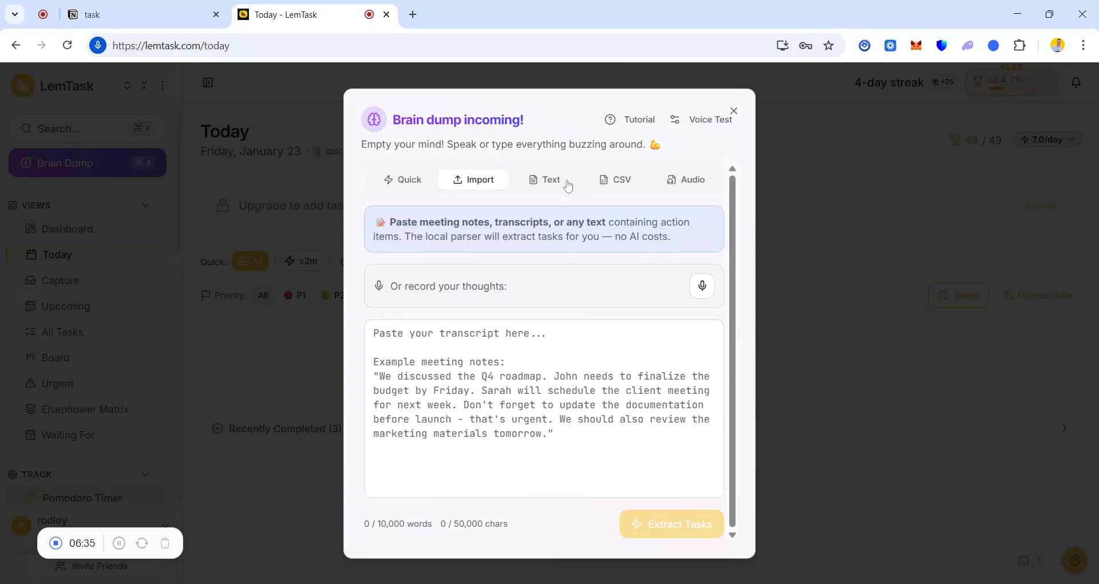
click(608, 180)
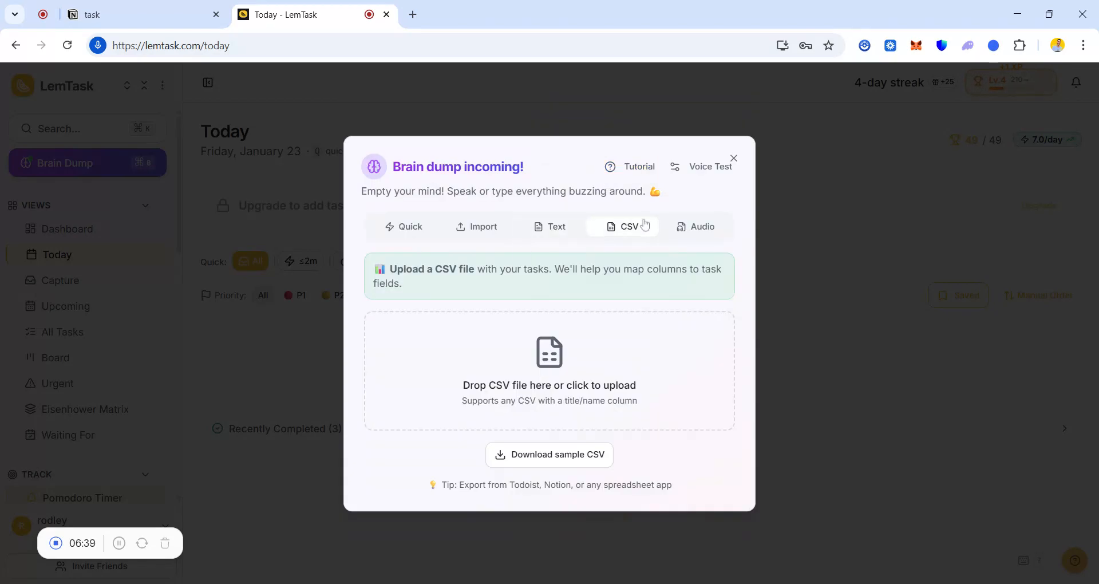
click(702, 229)
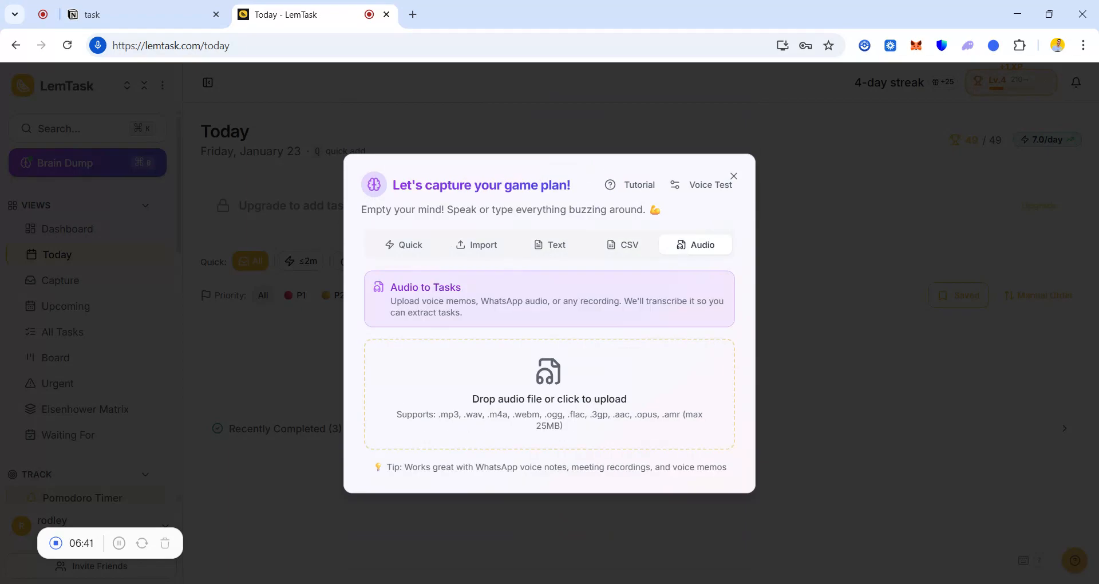
Return to Brain Dump's Quick mode, capture "working in today" by voice and extract the task from it.
click(411, 246)
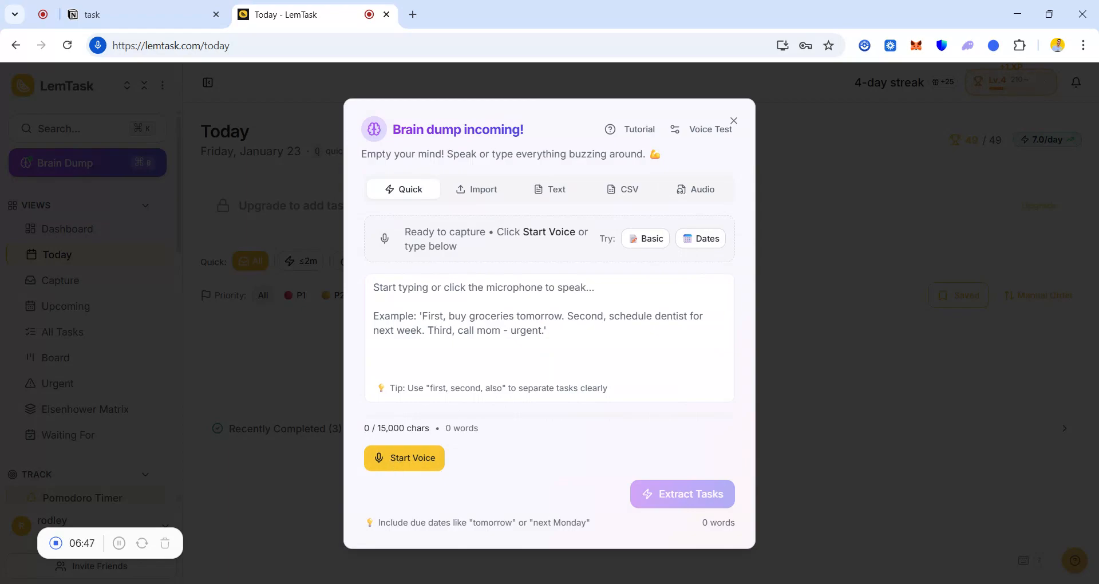
click(398, 461)
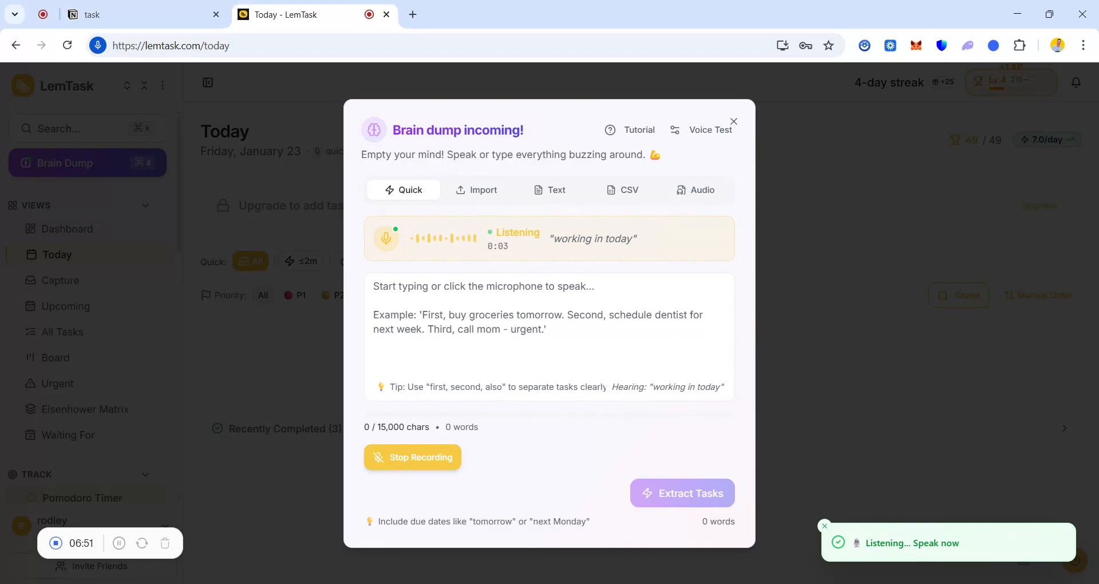
click(418, 461)
click(689, 491)
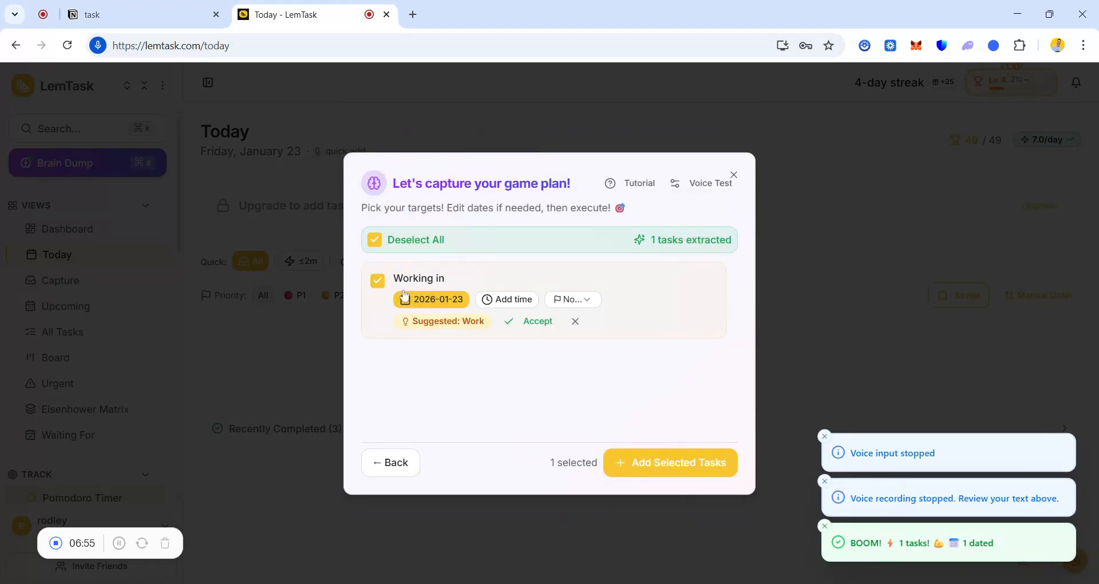
Give the extracted Working in task the time 09:00 and Medium priority, add it and close Brain Dump.
click(518, 301)
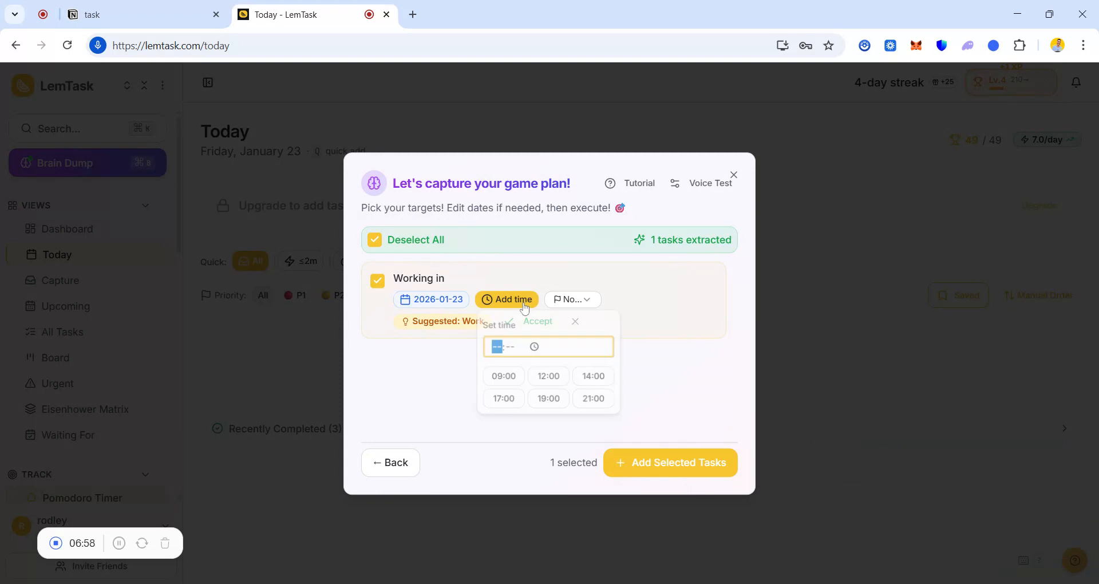
click(499, 387)
click(560, 307)
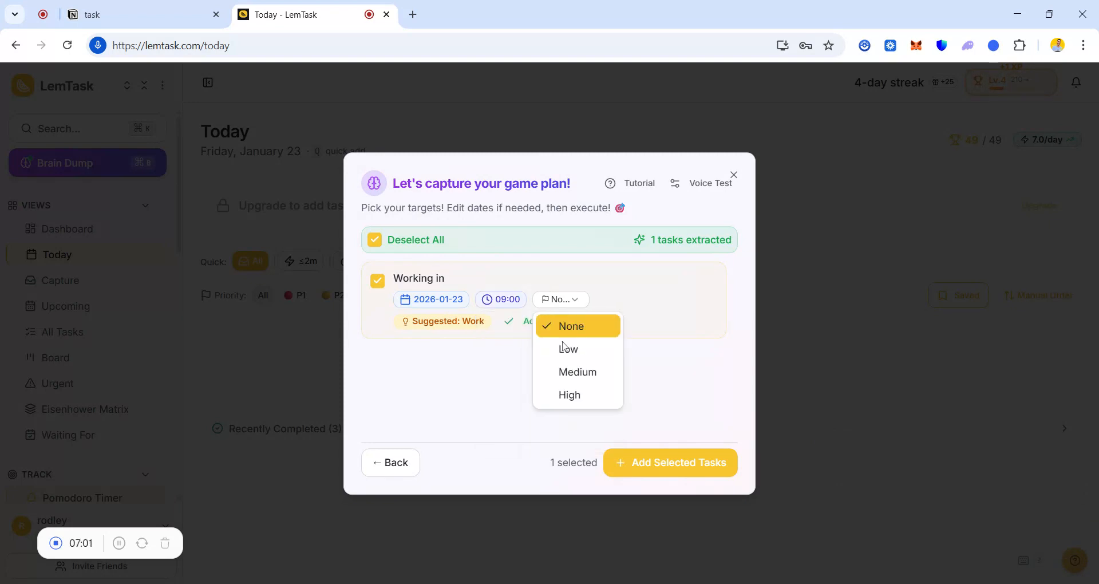
click(558, 373)
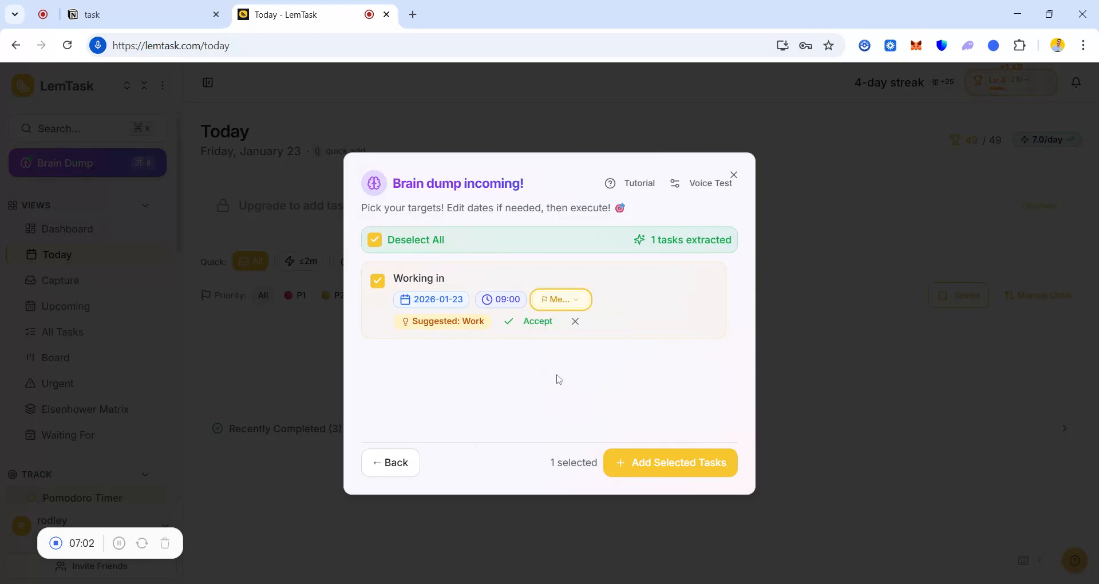
click(670, 464)
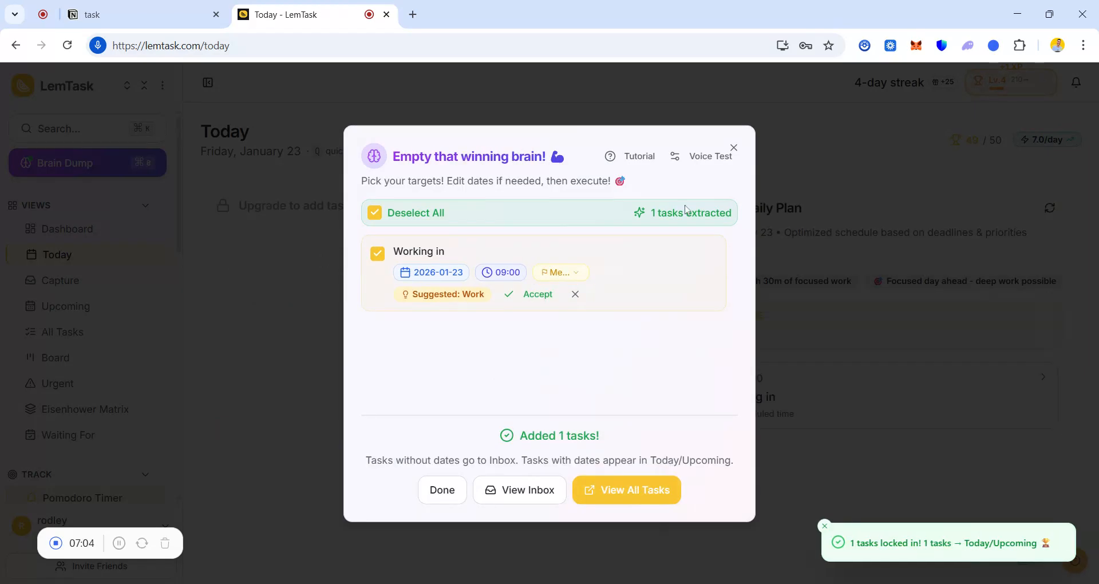
click(734, 148)
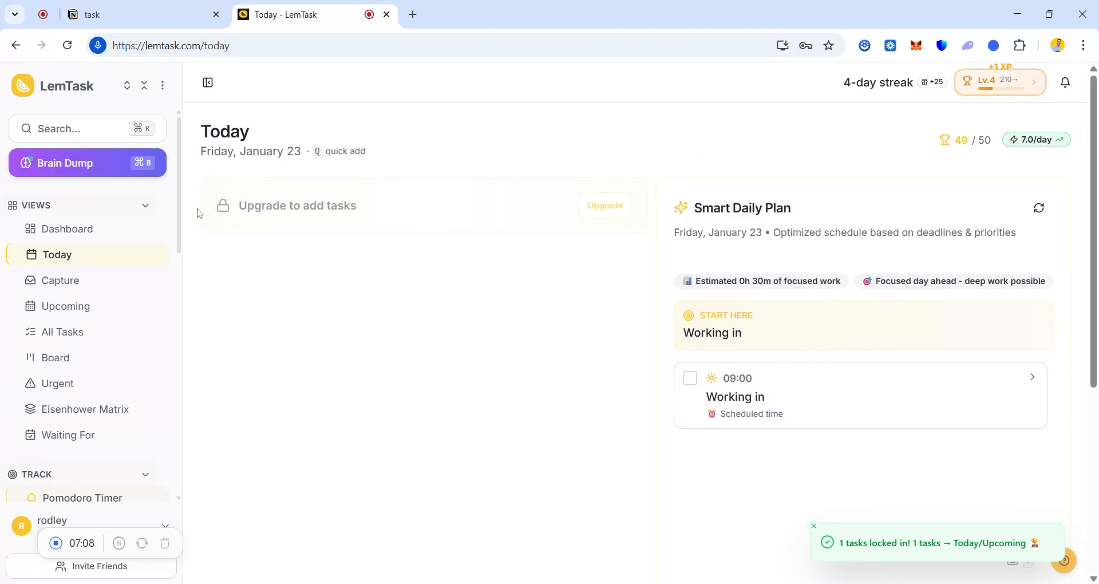
Capture "working out today" by voice in a new brain dump, erasing the misheard "jimin today" text, and extract the task.
click(113, 163)
click(431, 462)
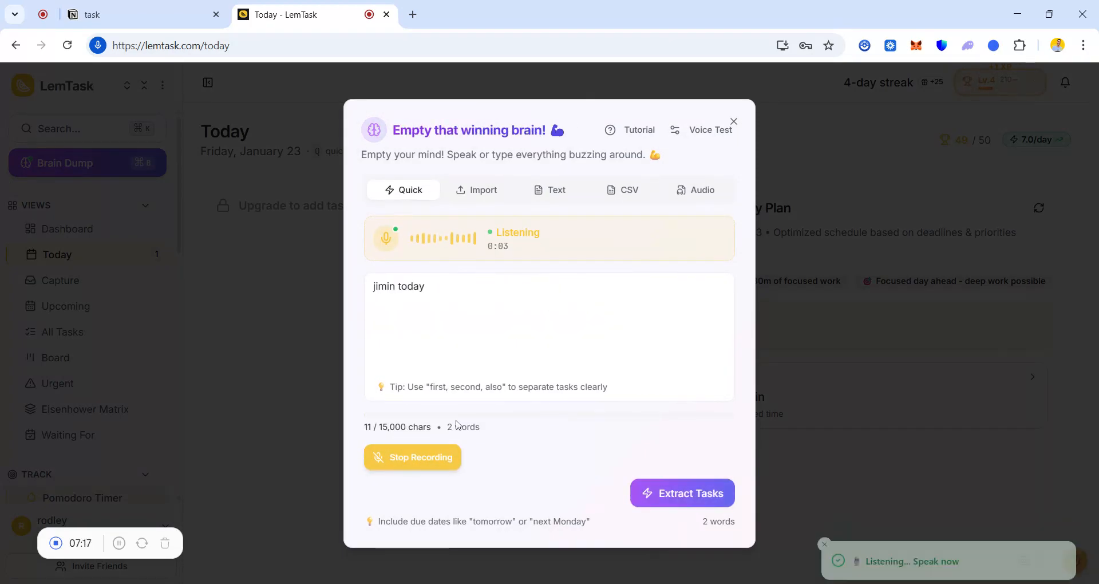
key(BackSpace)
key(BackSpace)
key(BackSpace)
key(BackSpace)
key(BackSpace)
key(BackSpace)
key(BackSpace)
key(BackSpace)
key(BackSpace)
key(BackSpace)
key(BackSpace)
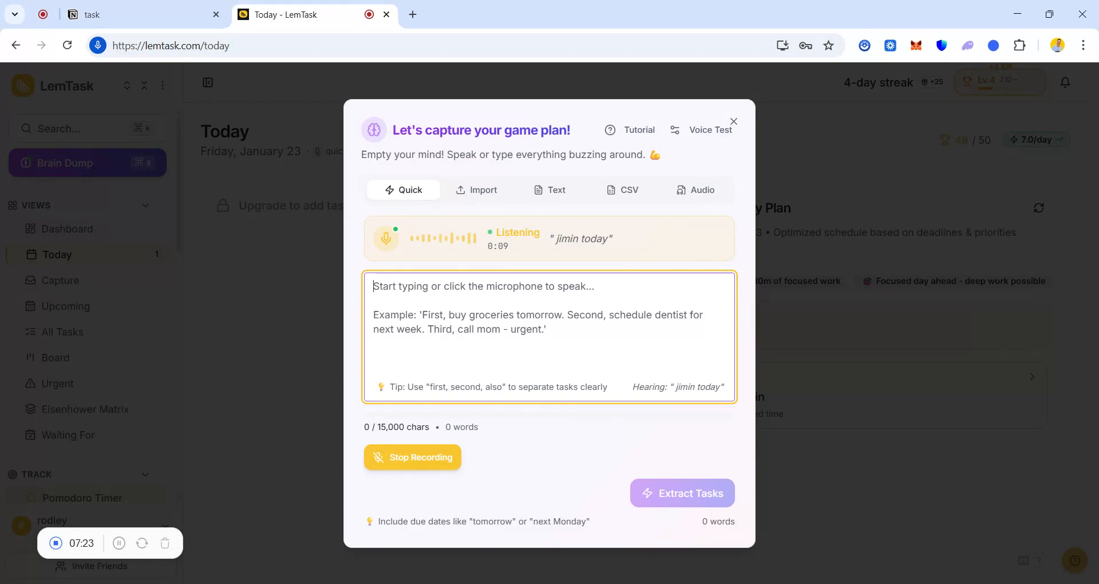
key(BackSpace)
key(BackSpace)
key(BackSpace)
key(BackSpace)
key(BackSpace)
key(BackSpace)
key(BackSpace)
key(BackSpace)
key(BackSpace)
key(BackSpace)
key(BackSpace)
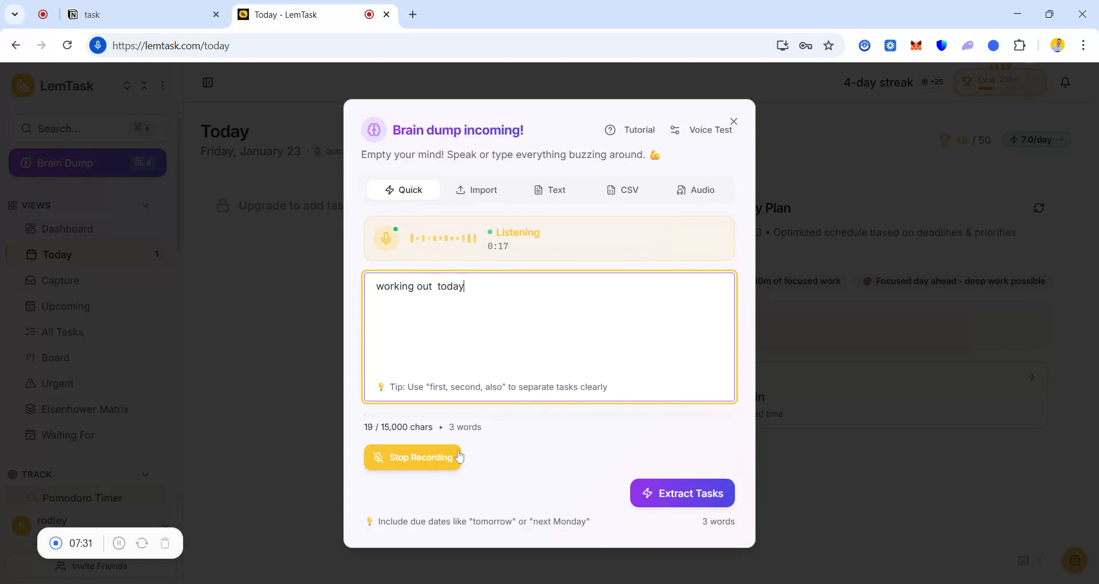
click(658, 499)
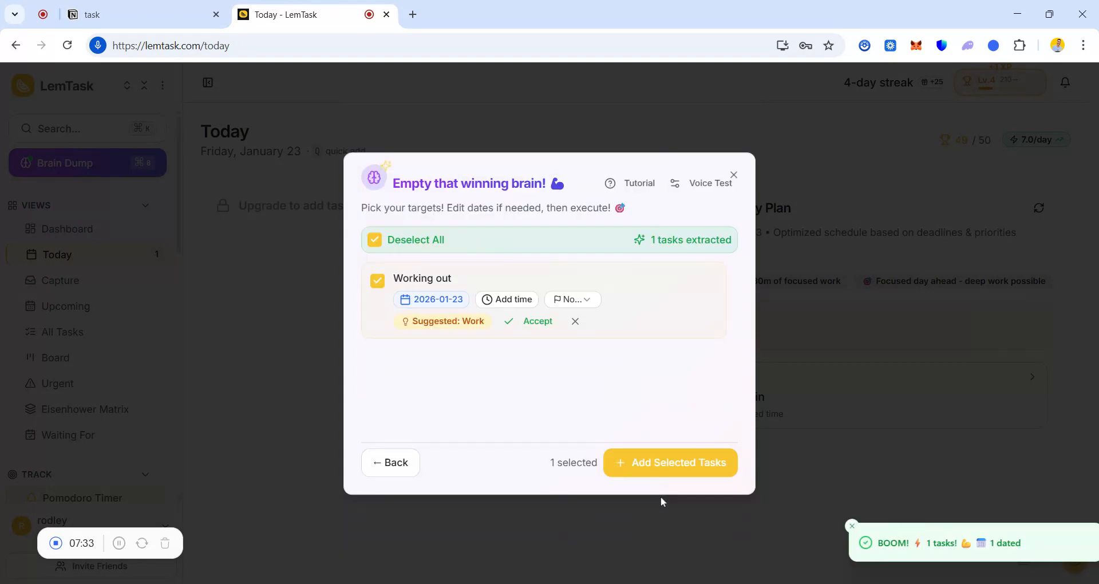
Give the Working out task the time 07:00 and High priority, add it and close Brain Dump.
click(498, 303)
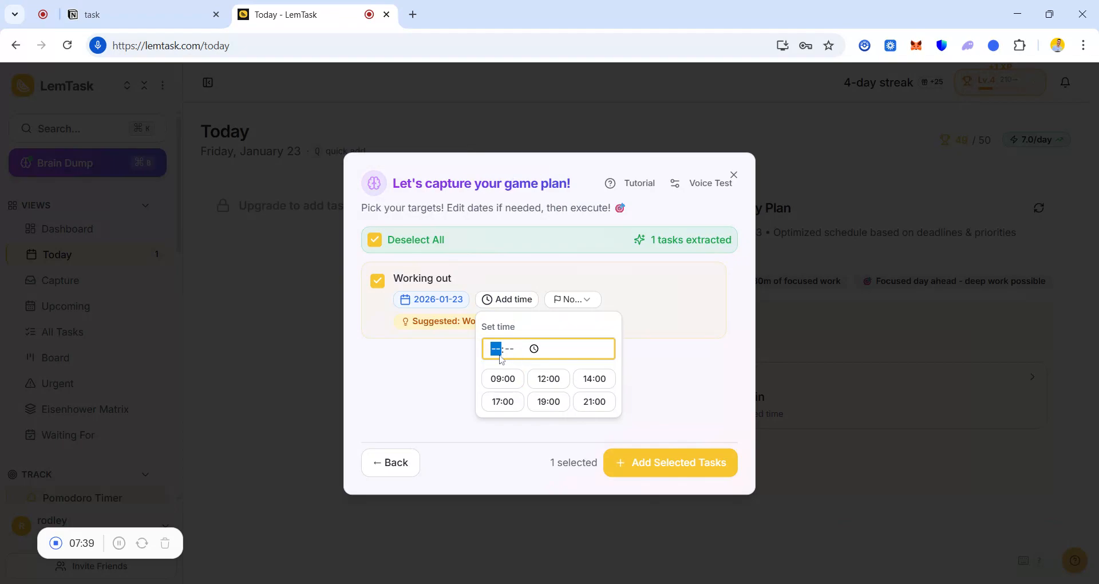
text(07:00)
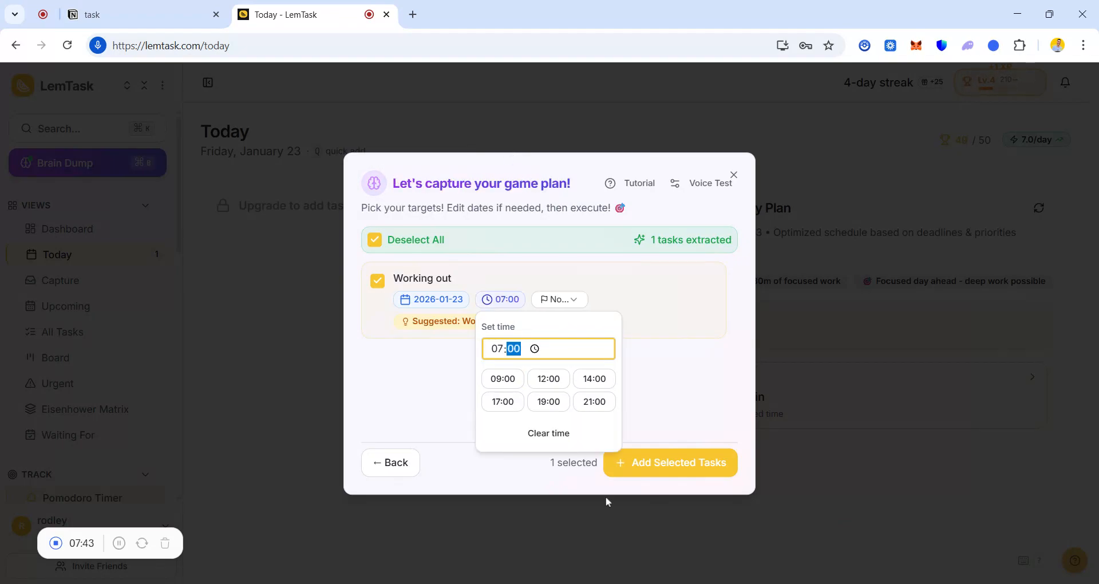
click(660, 390)
click(573, 301)
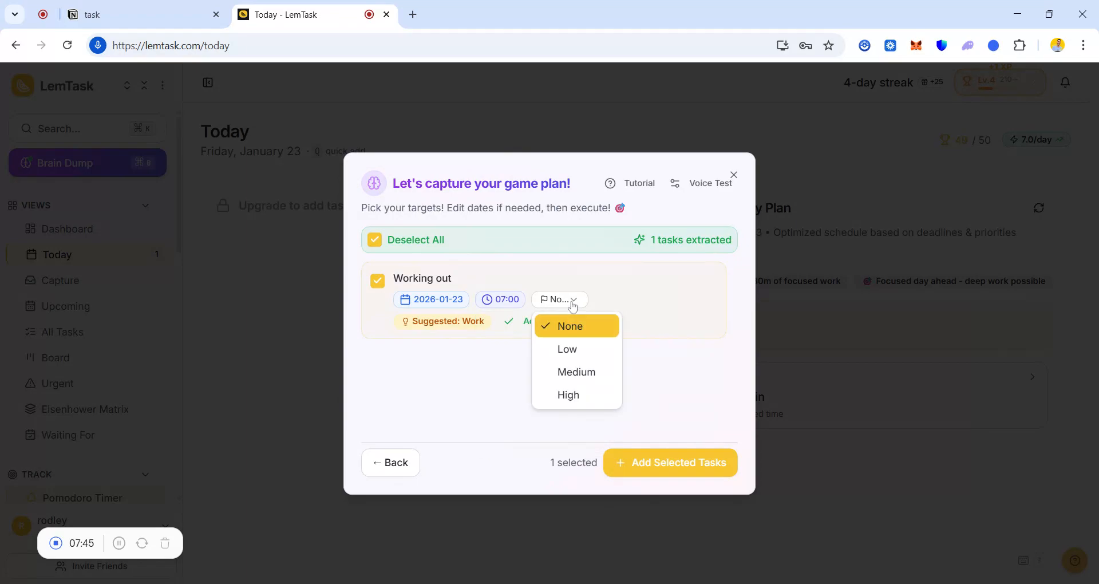
click(573, 394)
click(638, 457)
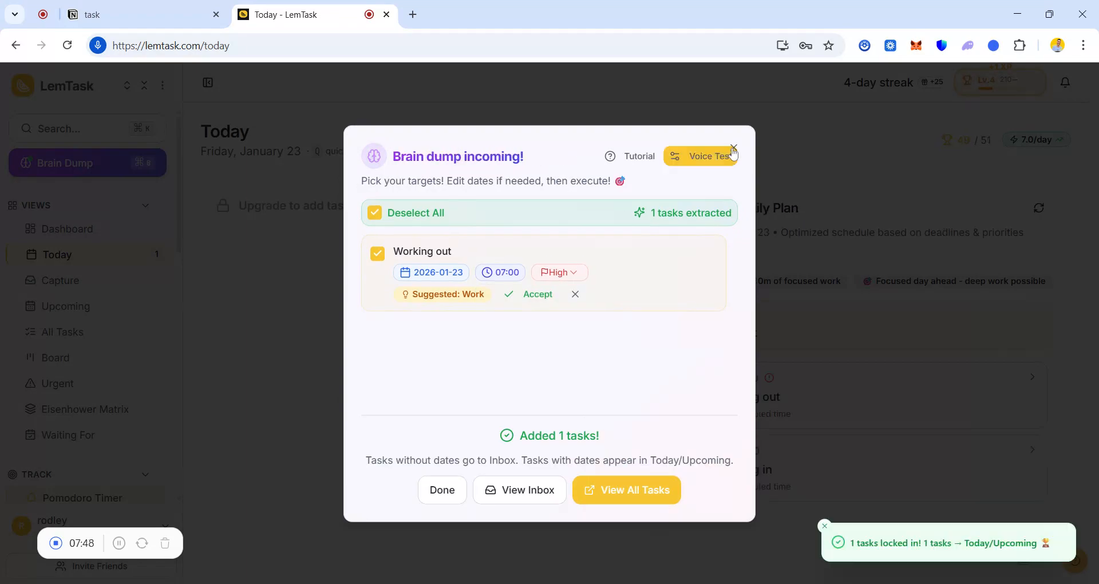
key(Escape)
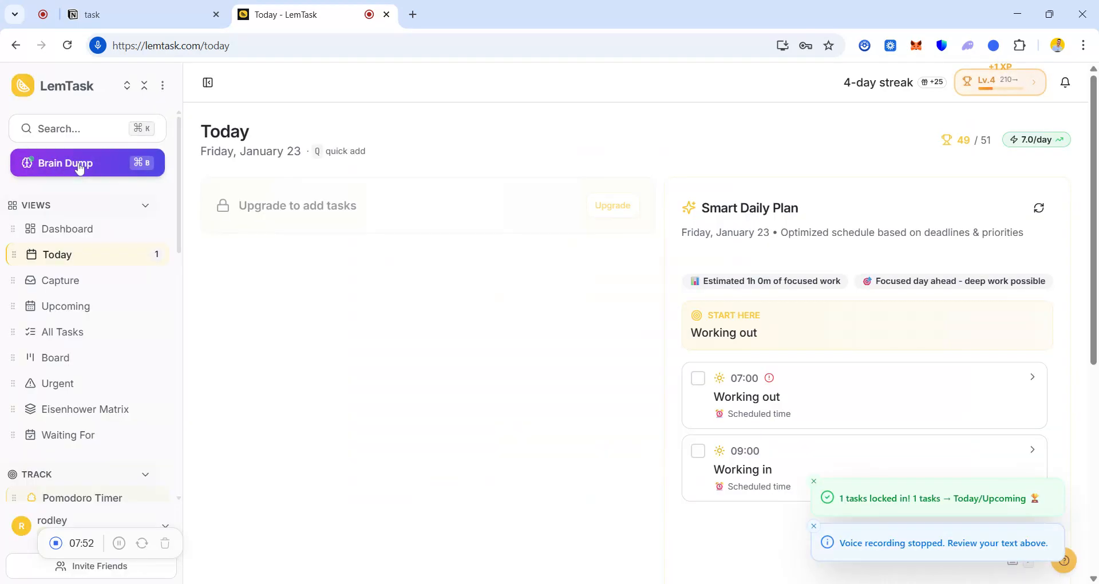
Record "have a meeting with my CEO today" by voice in a new brain dump and extract the task.
click(87, 162)
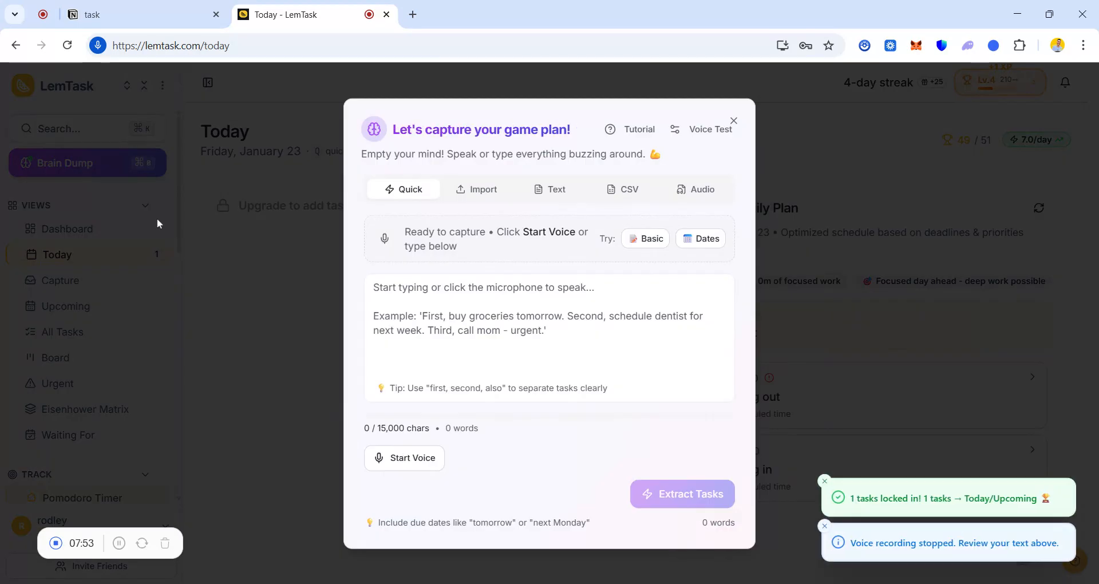
click(408, 462)
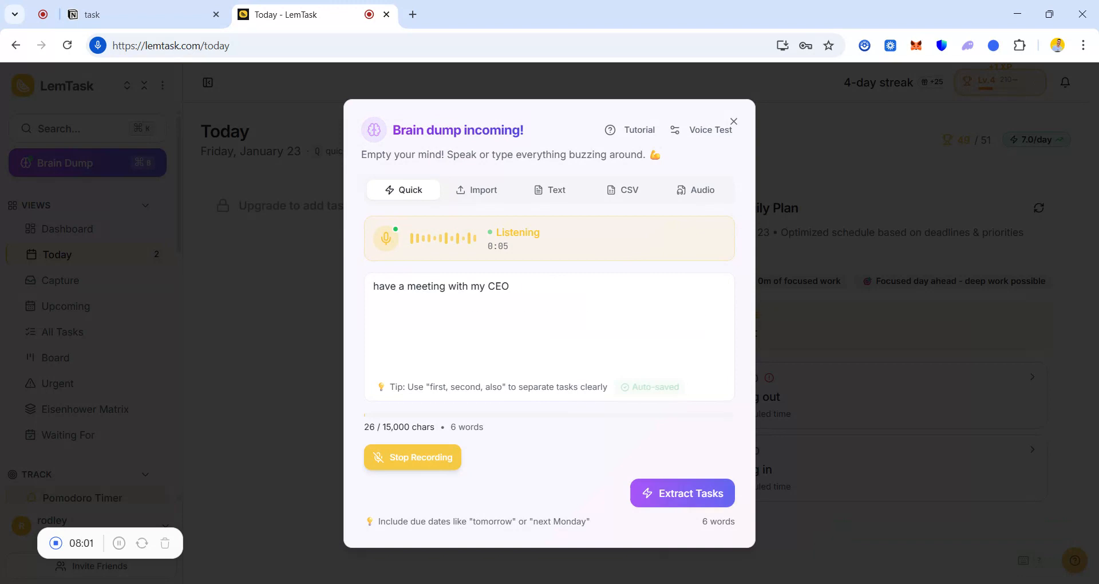
click(412, 456)
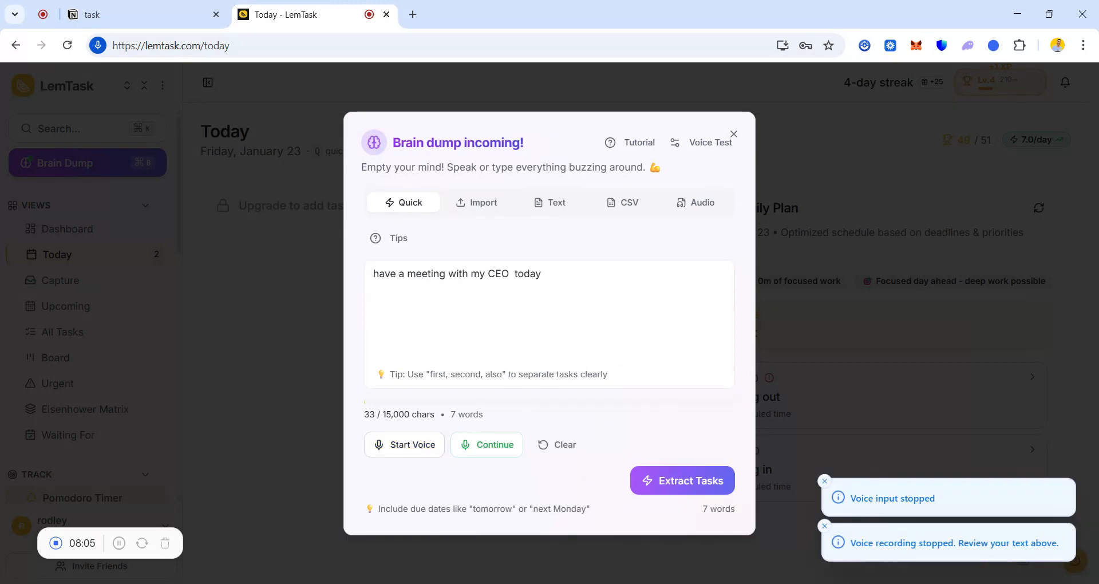
click(689, 481)
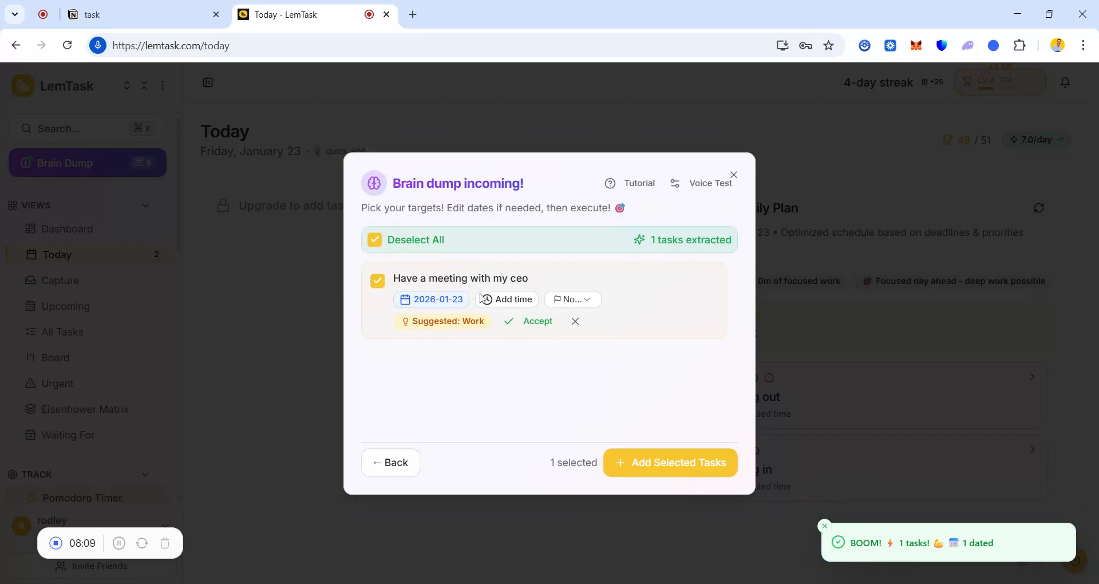
Give the CEO meeting task the time 12:00 and High priority, add it and close Brain Dump.
click(514, 301)
click(548, 378)
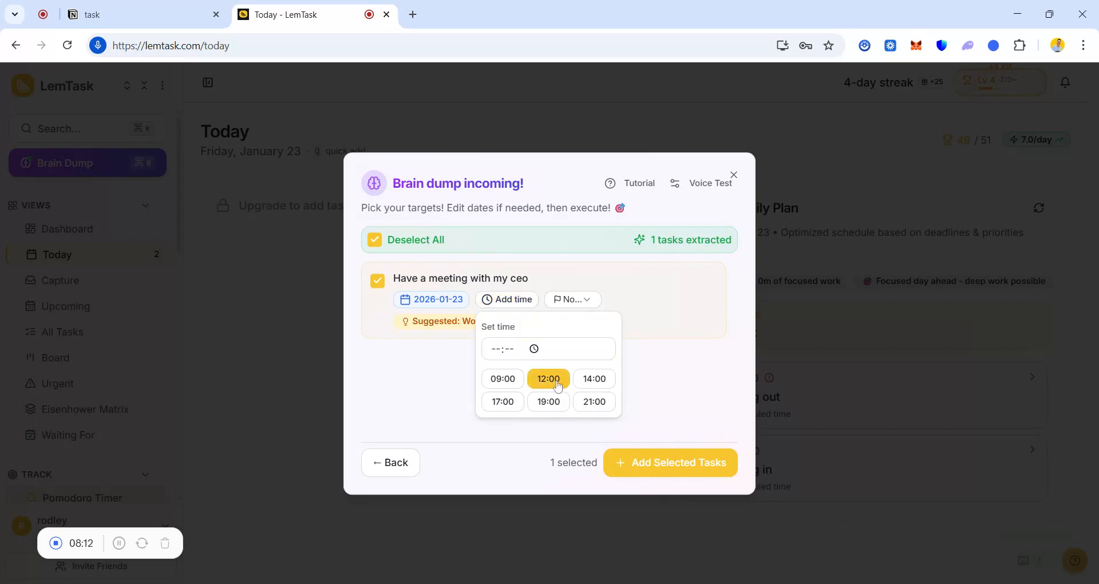
click(571, 301)
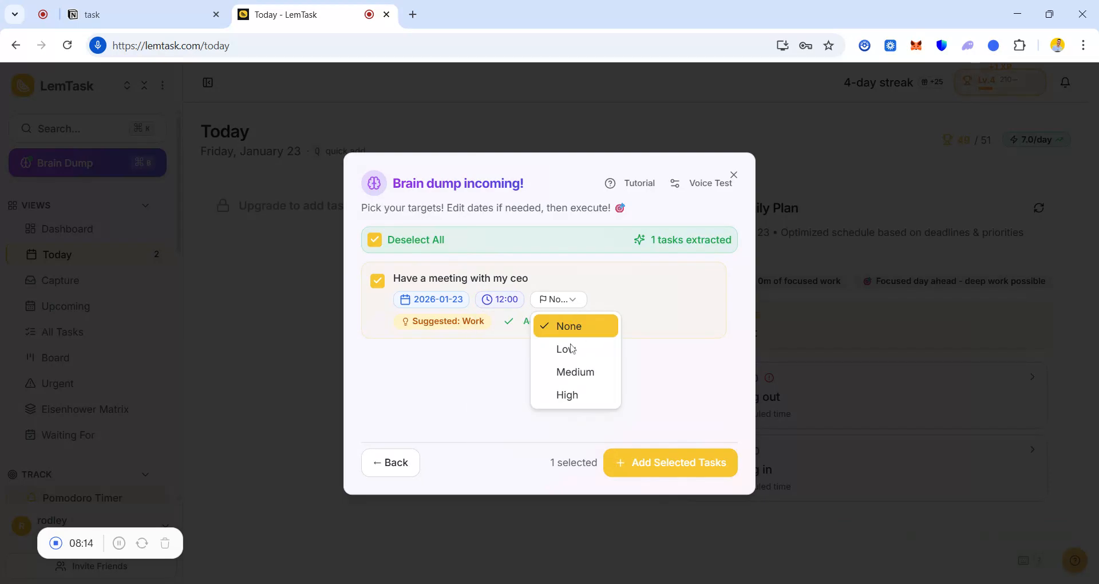
click(569, 395)
click(656, 463)
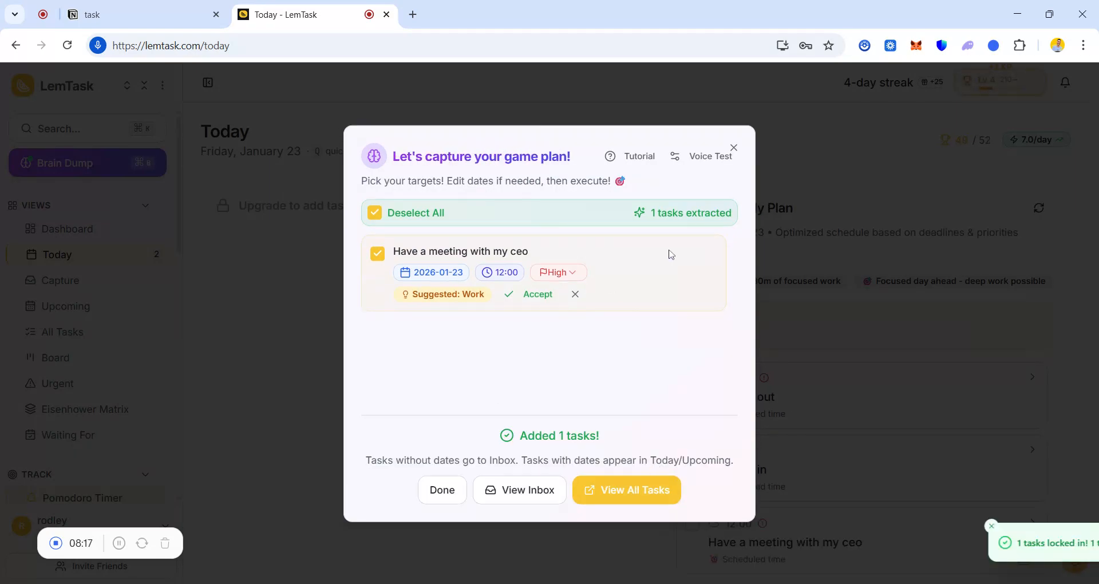
click(734, 150)
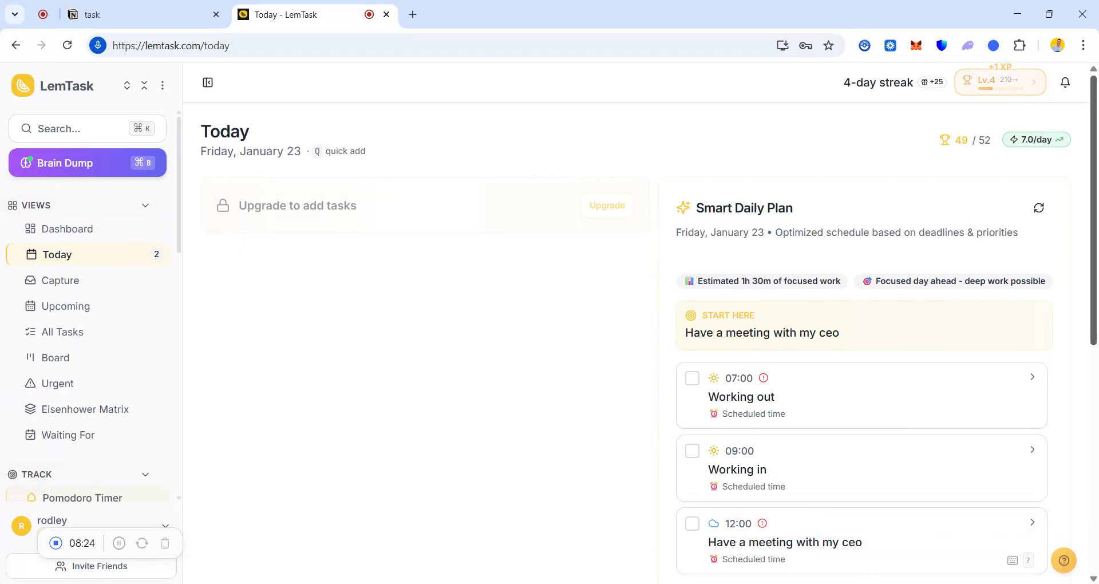
Mark the Working in and Working out tasks as completed in the Today task list.
scroll(1040, 420, down, 7)
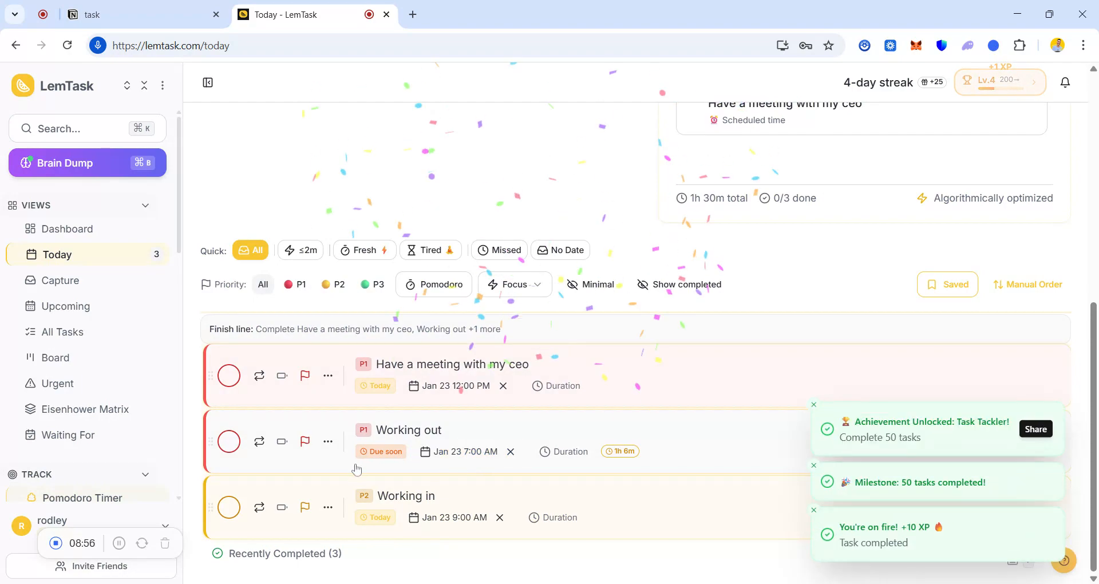
click(229, 507)
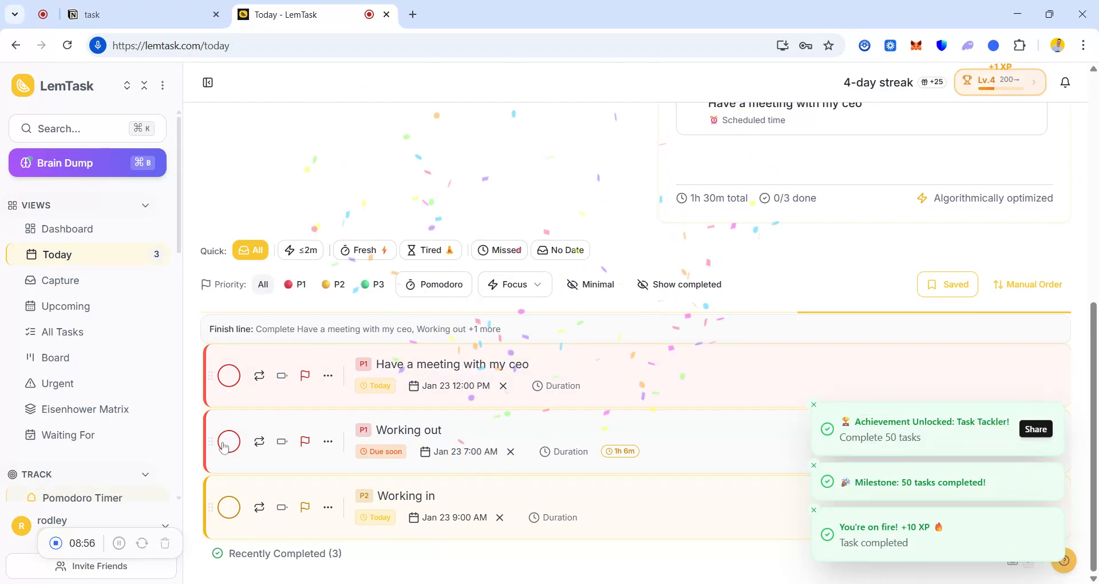
click(230, 506)
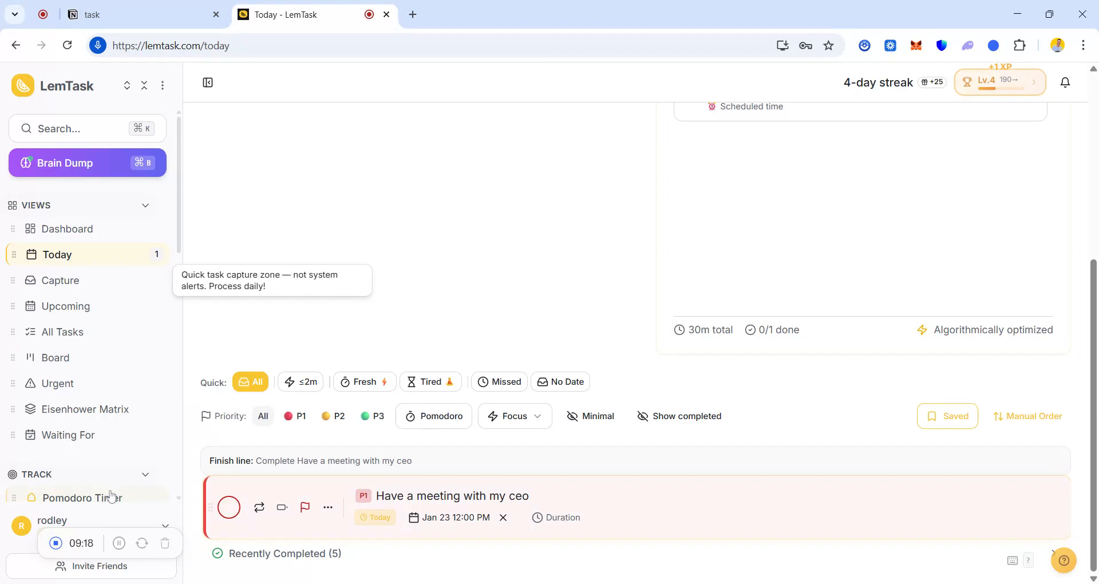
click(117, 545)
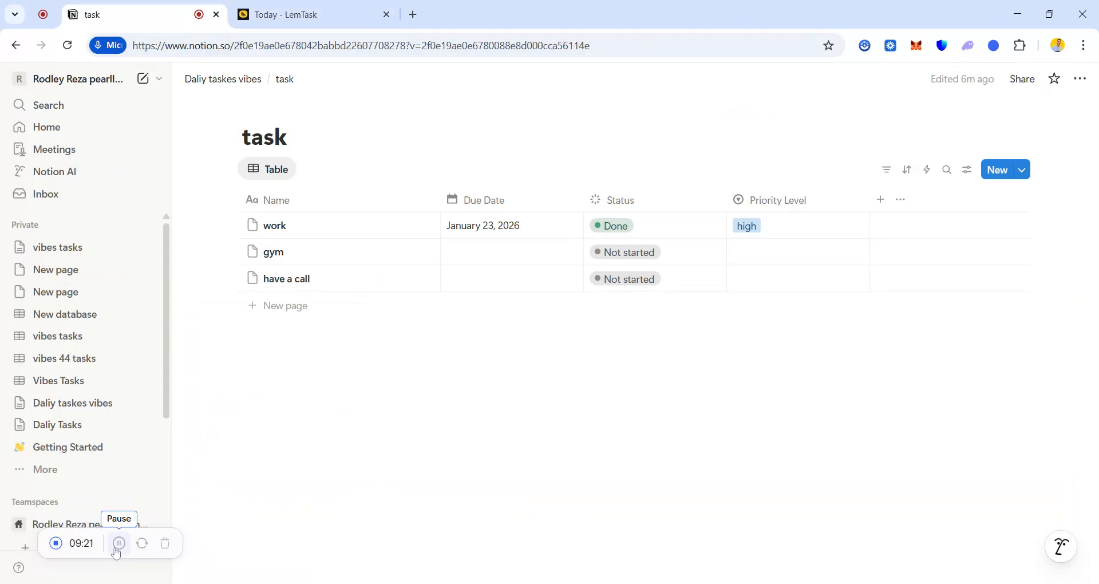